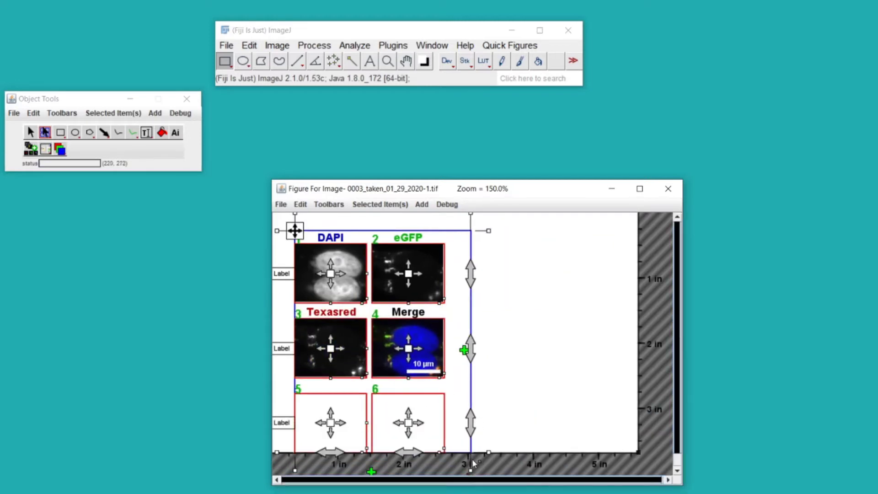
Step: Remove the two empty bottom panel rows (rows 5–6) from the figure layout
{"action": "left_click_drag", "start_coordinate": [469, 478], "coordinate": [468, 402]}
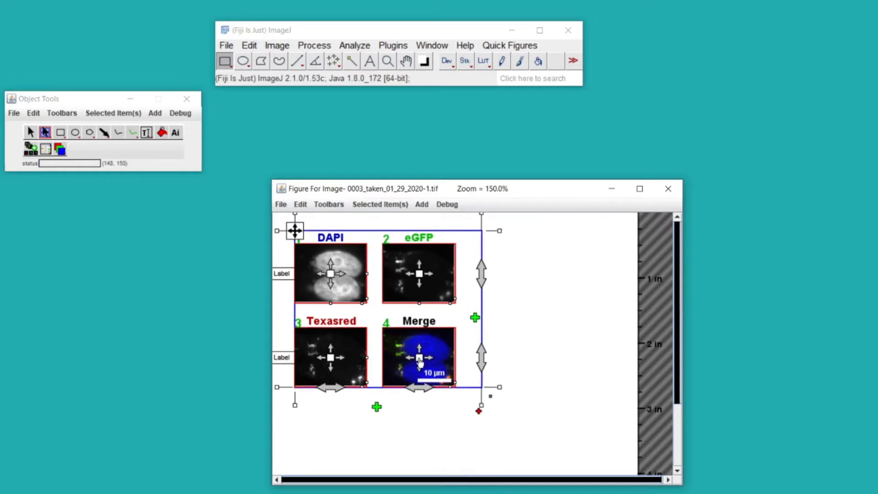
{"action": "left_click", "coordinate": [518, 345]}
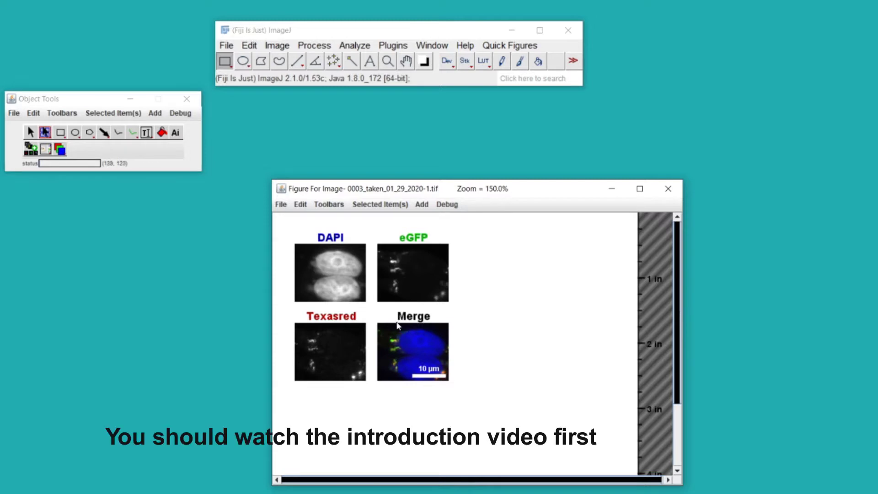
{"action": "left_click", "coordinate": [374, 333]}
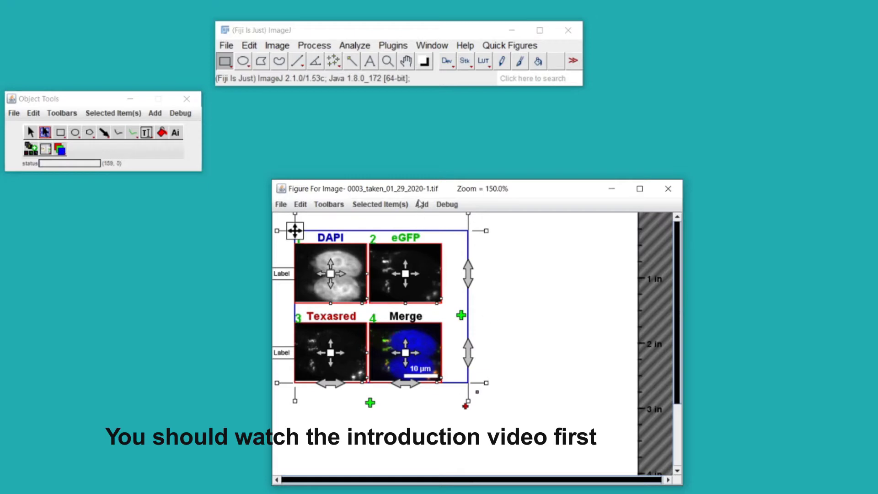
{"action": "left_click_drag", "start_coordinate": [422, 189], "coordinate": [406, 159]}
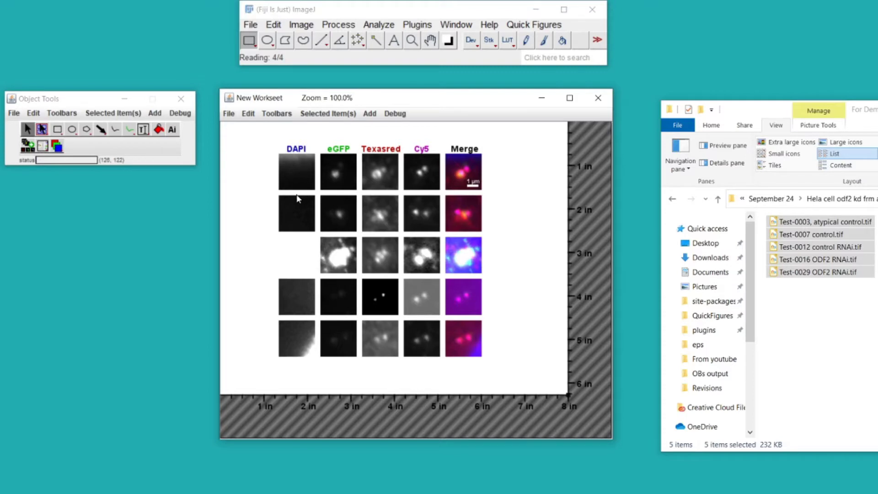
Step: Exclude the DAPI channel from the figure through the panel's Exclude Channel menu
{"action": "right_click", "coordinate": [300, 174]}
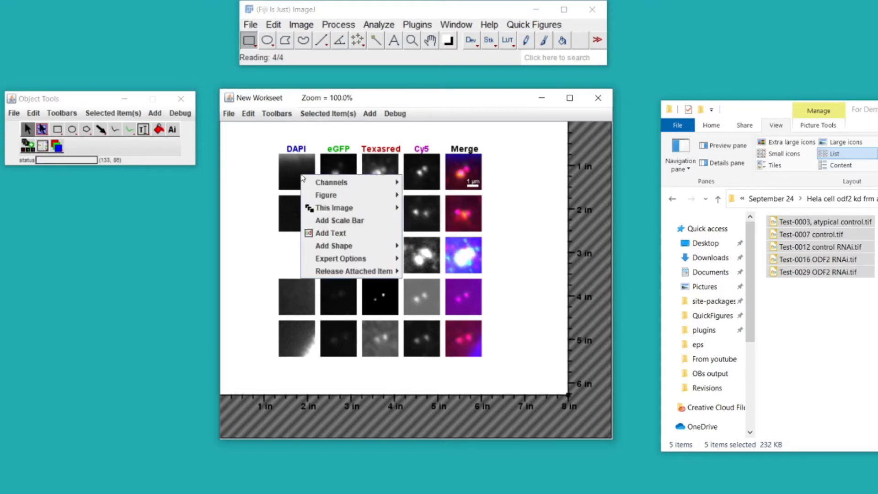
{"action": "mouse_move", "coordinate": [342, 199]}
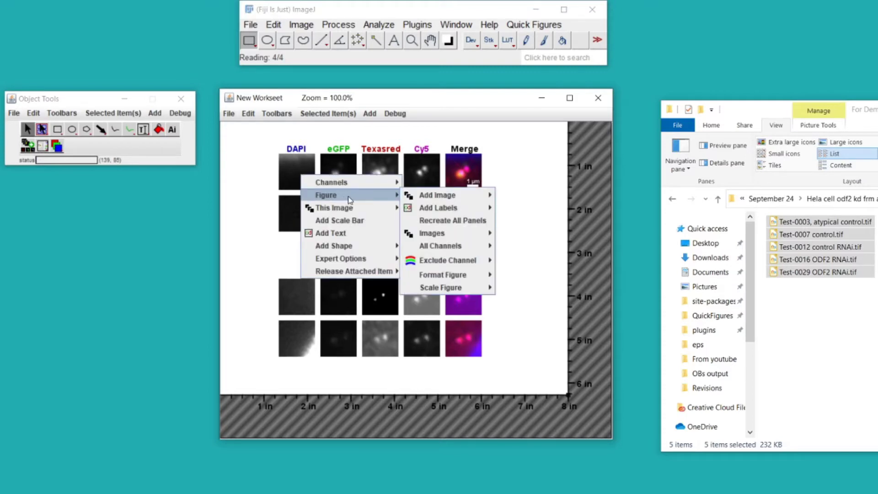
{"action": "mouse_move", "coordinate": [452, 259]}
{"action": "left_click", "coordinate": [507, 265]}
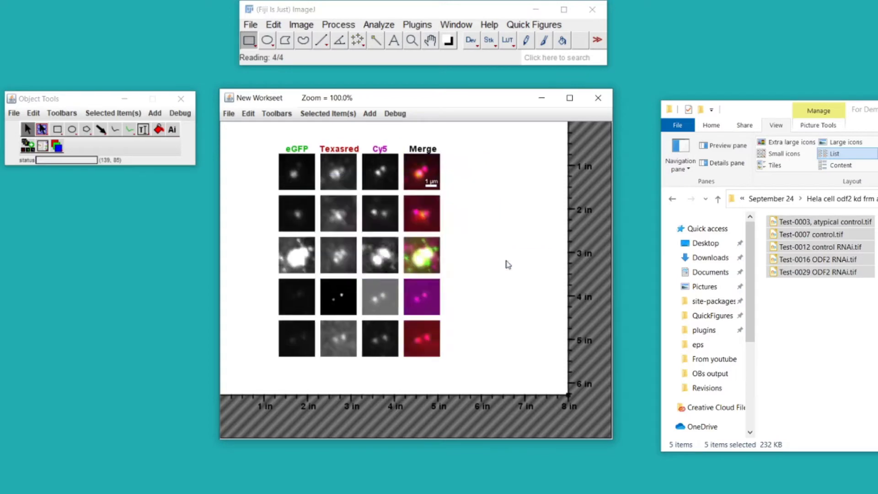
{"action": "right_click", "coordinate": [306, 176]}
{"action": "mouse_move", "coordinate": [356, 197]}
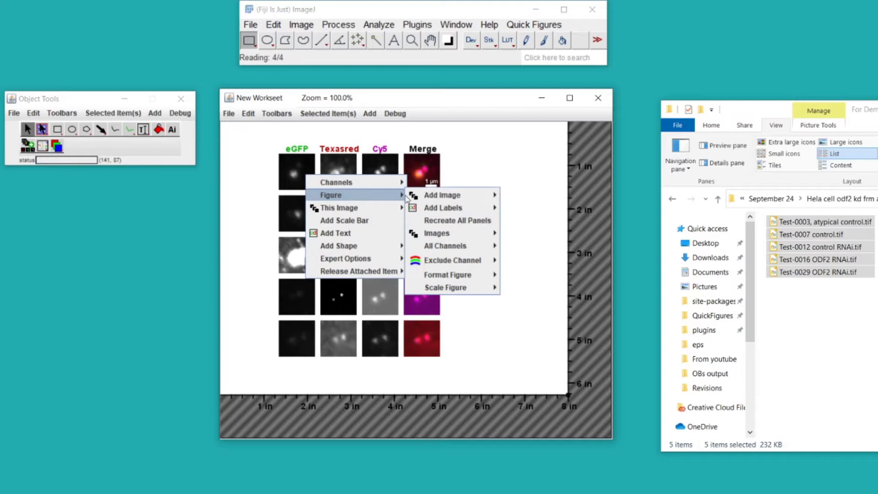
{"action": "mouse_move", "coordinate": [447, 260]}
{"action": "left_click", "coordinate": [529, 261]}
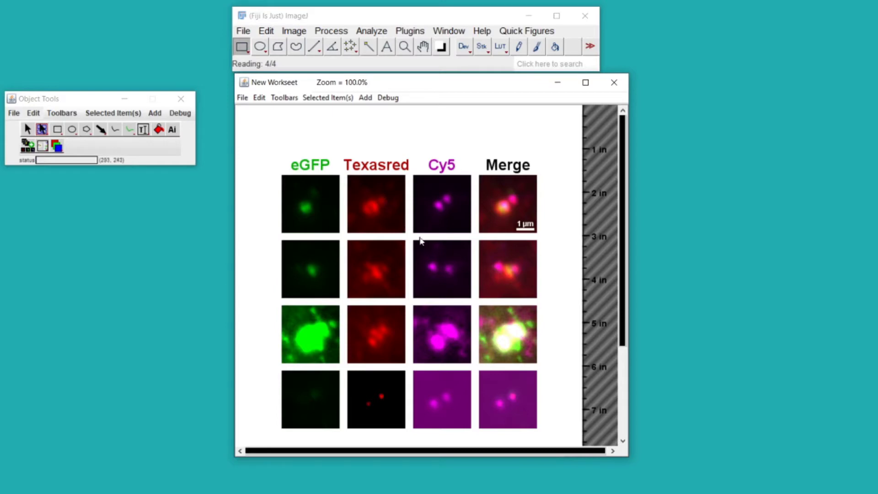
Step: Recolour the Cy5 channel to yellow from the Recolor Channel palette
{"action": "right_click", "coordinate": [442, 212]}
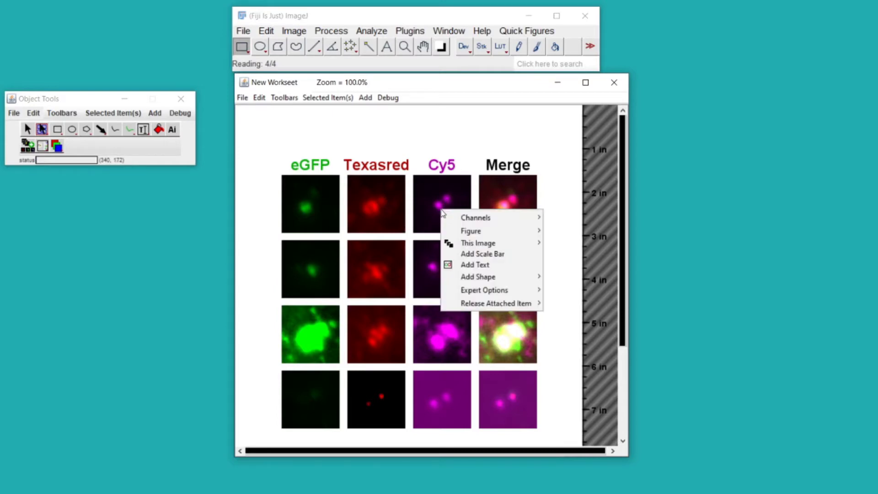
{"action": "mouse_move", "coordinate": [539, 231]}
{"action": "mouse_move", "coordinate": [517, 218]}
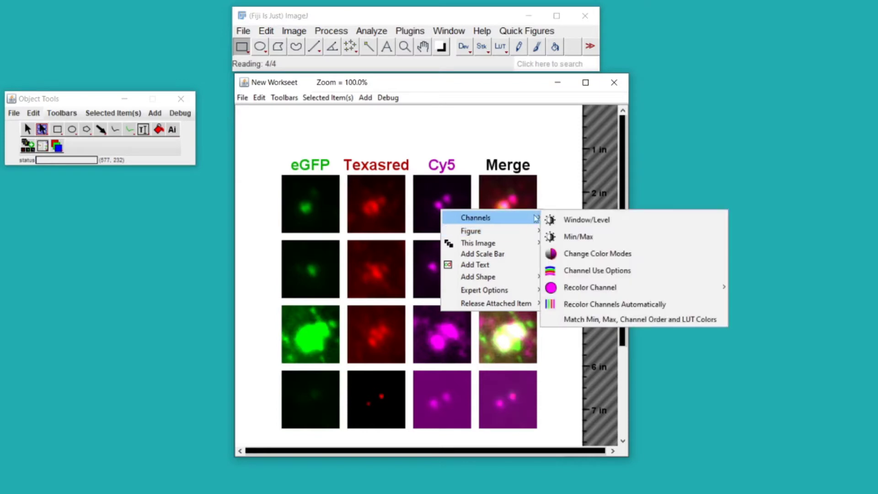
{"action": "mouse_move", "coordinate": [710, 287]}
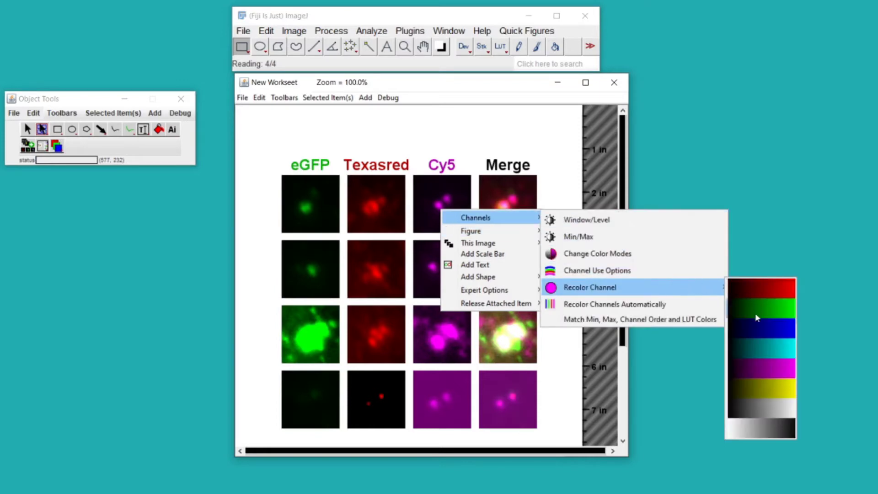
{"action": "left_click", "coordinate": [756, 328]}
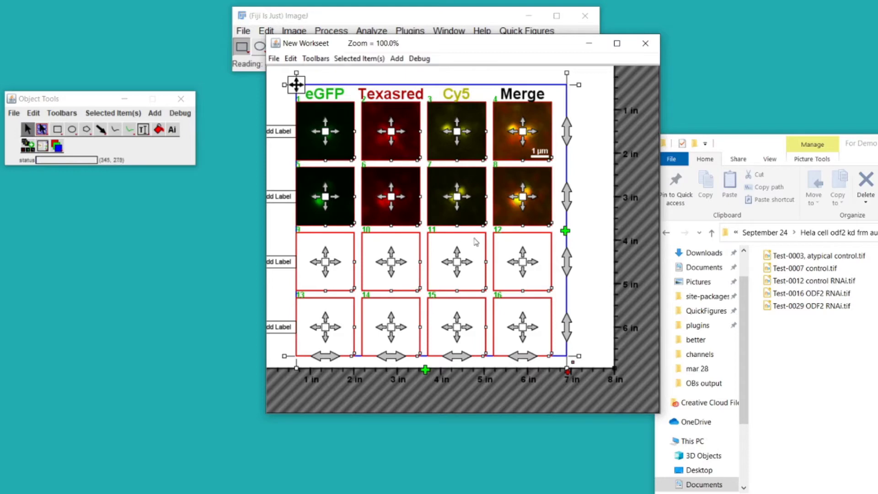
Step: Fill the empty third and fourth rows with Test-0016 and Test-0029 ODF2 RNAi.tif images
{"action": "left_click_drag", "start_coordinate": [821, 297], "coordinate": [303, 272]}
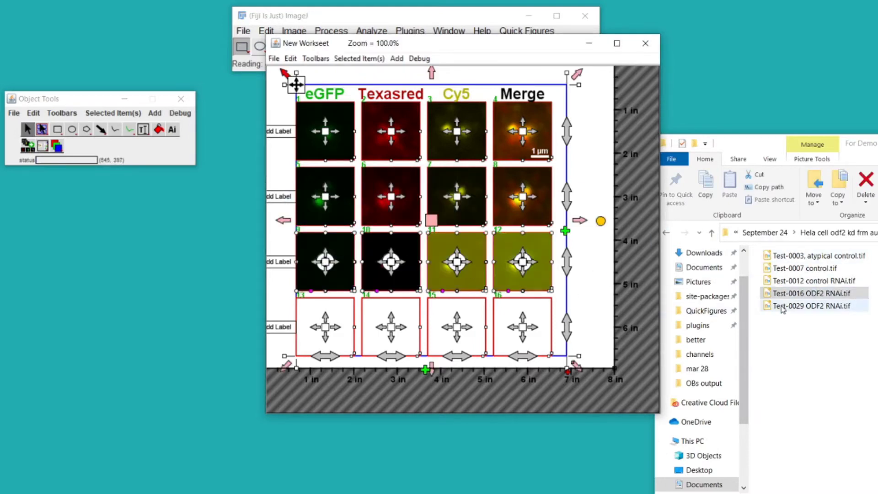
{"action": "mouse_move", "coordinate": [805, 306]}
{"action": "left_mouse_down"}
{"action": "mouse_move", "coordinate": [642, 279]}
{"action": "mouse_move", "coordinate": [352, 295]}
{"action": "mouse_move", "coordinate": [332, 318]}
{"action": "left_mouse_up"}
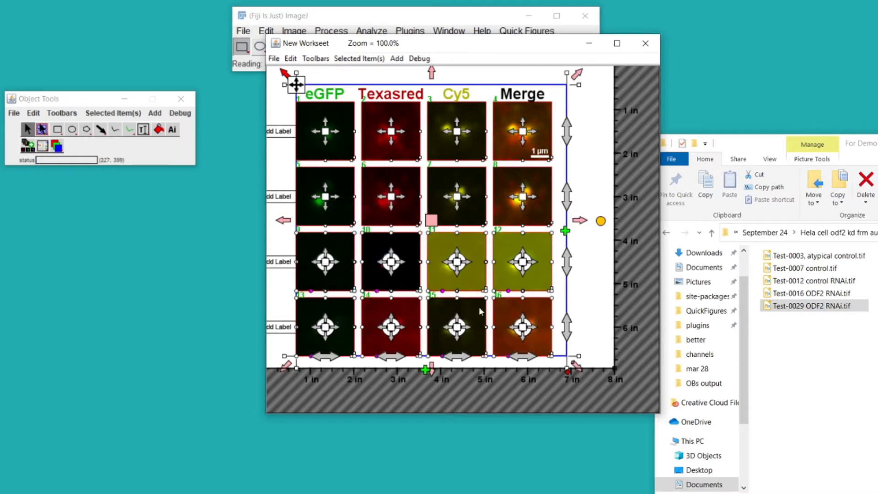
{"action": "left_click", "coordinate": [558, 367]}
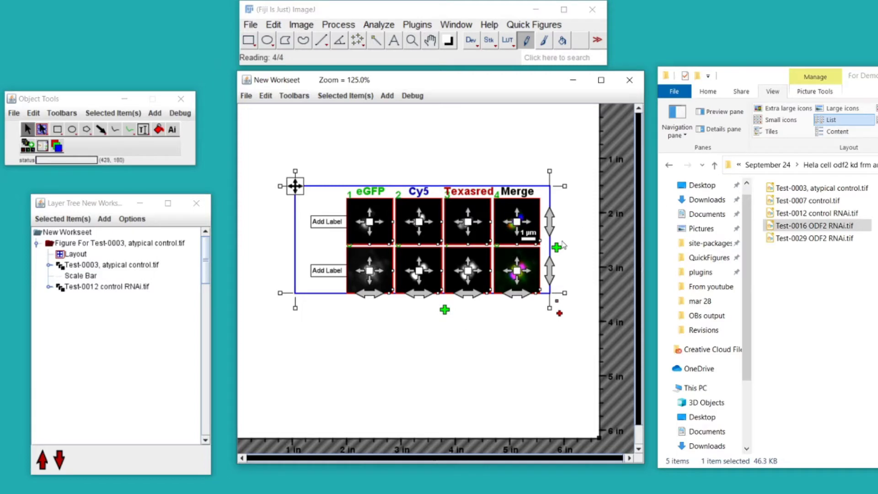
Step: Add an empty row, move it to second position and fill it with Test-0029 ODF2 RNAi.tif
{"action": "left_click", "coordinate": [444, 311]}
{"action": "left_click", "coordinate": [444, 359]}
{"action": "key", "text": "ctrl+z"}
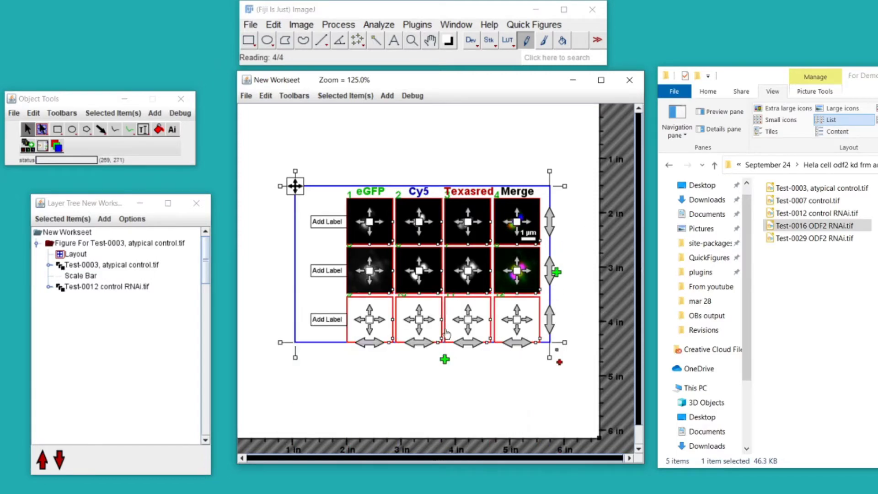
{"action": "left_click_drag", "start_coordinate": [547, 269], "coordinate": [570, 297]}
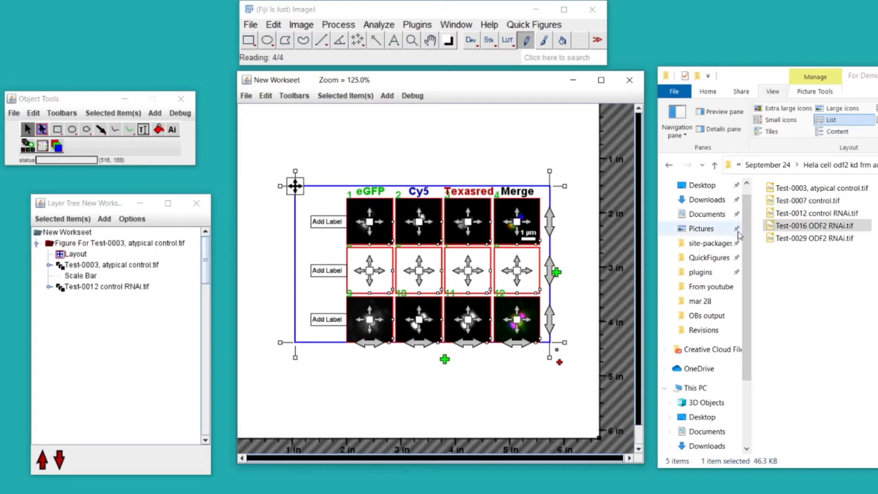
{"action": "left_click_drag", "start_coordinate": [814, 237], "coordinate": [371, 279]}
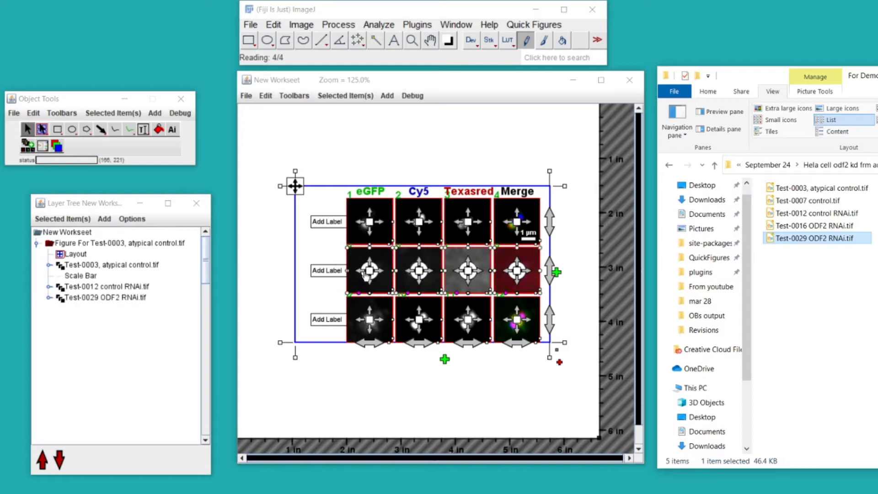
{"action": "left_click", "coordinate": [573, 249]}
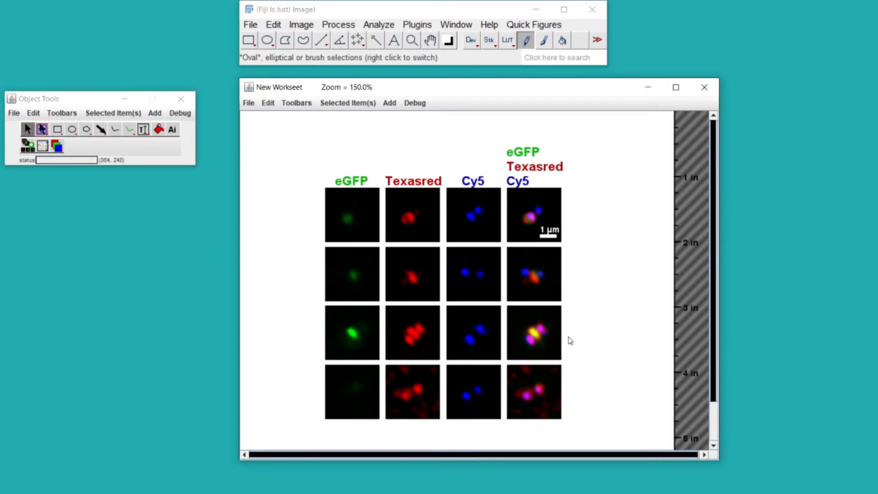
{"action": "left_click", "coordinate": [535, 330]}
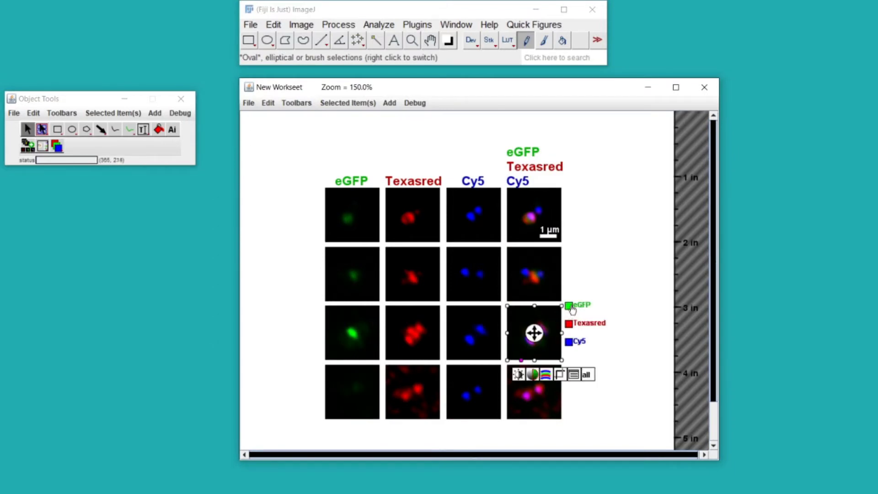
{"action": "mouse_move", "coordinate": [570, 311]}
{"action": "left_mouse_down"}
{"action": "mouse_move", "coordinate": [571, 350]}
{"action": "mouse_move", "coordinate": [571, 310]}
{"action": "left_mouse_up"}
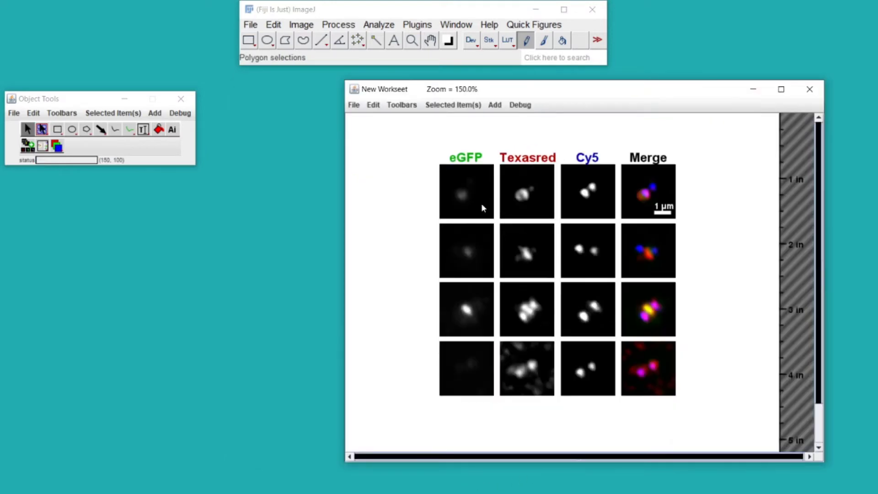
Step: In Channel Use Options, set Merge Each Channel Panel with Texasred
{"action": "right_click", "coordinate": [482, 205]}
{"action": "mouse_move", "coordinate": [531, 209]}
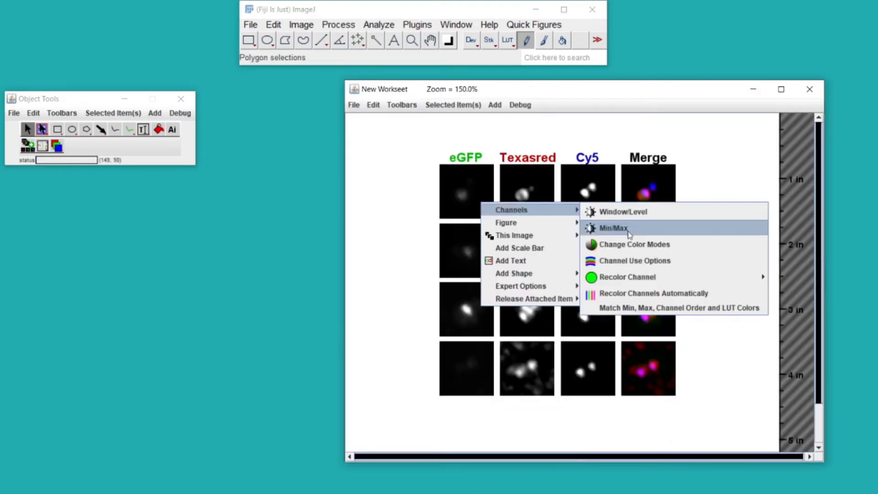
{"action": "left_click", "coordinate": [634, 260]}
{"action": "left_click_drag", "start_coordinate": [208, 19], "coordinate": [267, 166]}
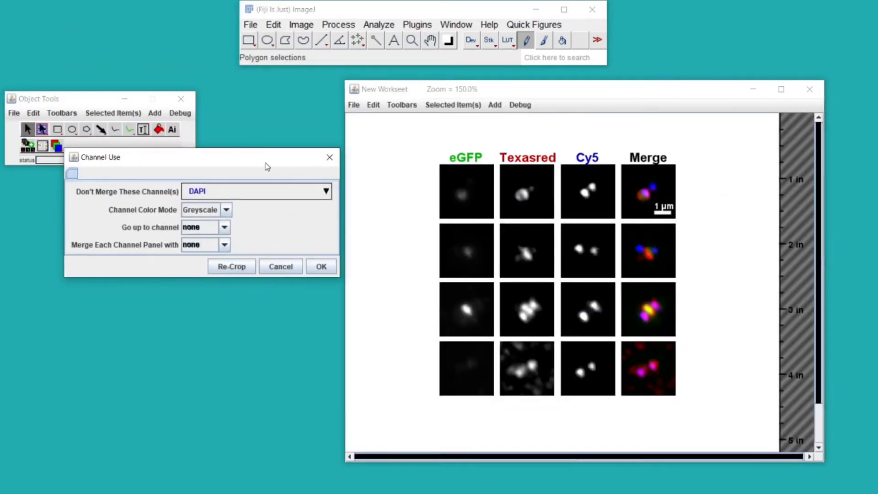
{"action": "left_click", "coordinate": [219, 245]}
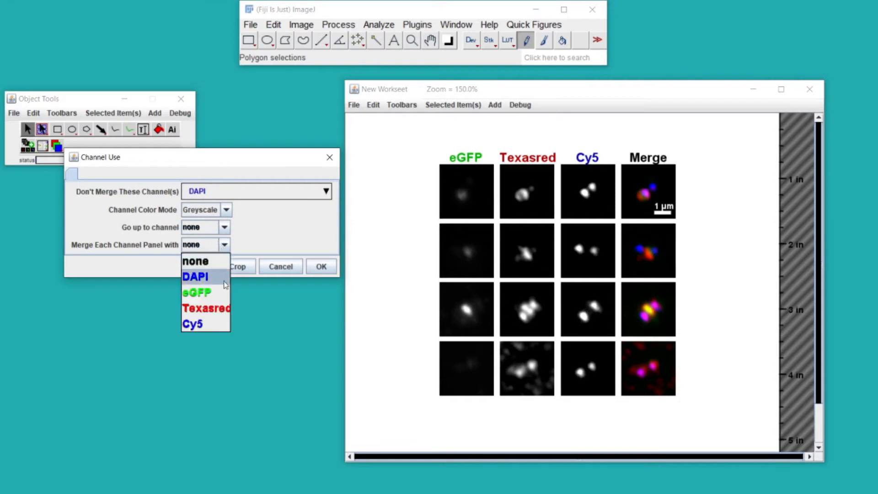
{"action": "left_click", "coordinate": [219, 304]}
Step: Set Don't Merge These Channel(s) to eGFP and Cy5, leaving DAPI merged
{"action": "left_click", "coordinate": [242, 192]}
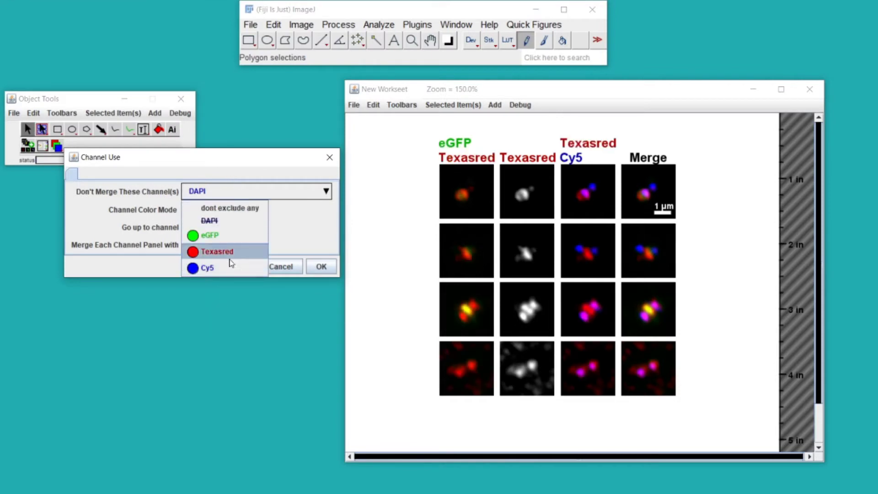
{"action": "left_click", "coordinate": [225, 268]}
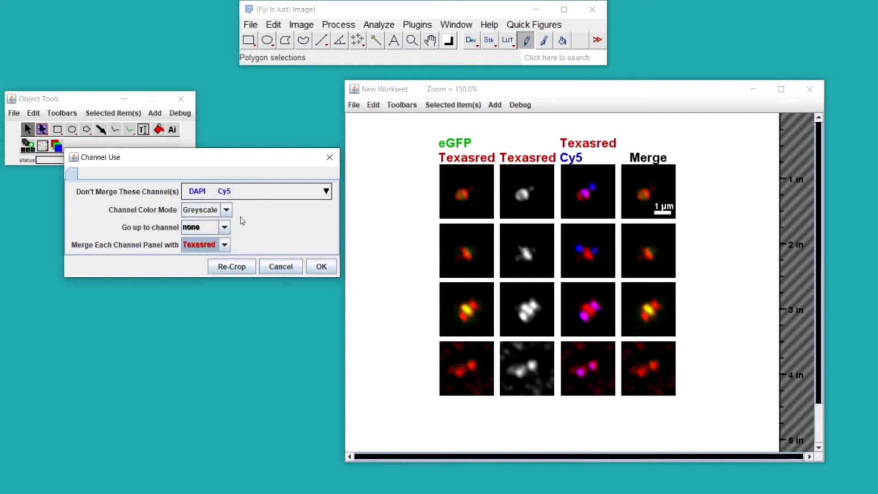
{"action": "left_click", "coordinate": [234, 195]}
{"action": "left_click", "coordinate": [232, 234]}
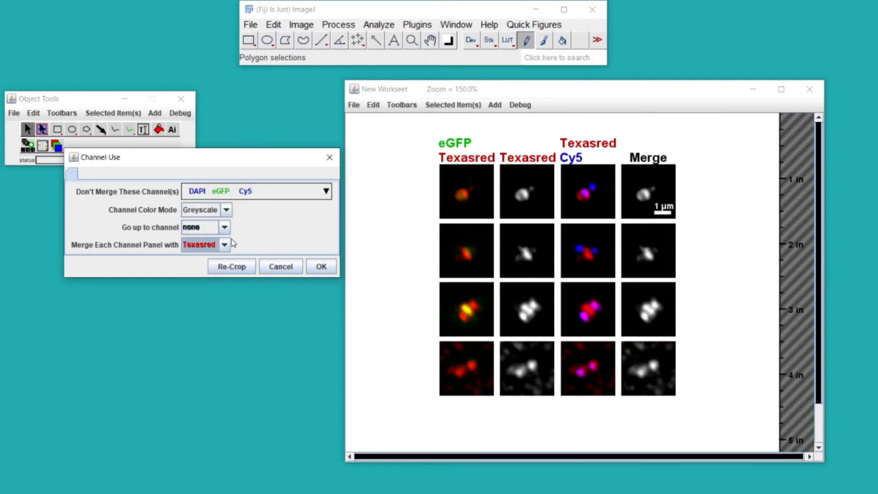
{"action": "left_click", "coordinate": [237, 198]}
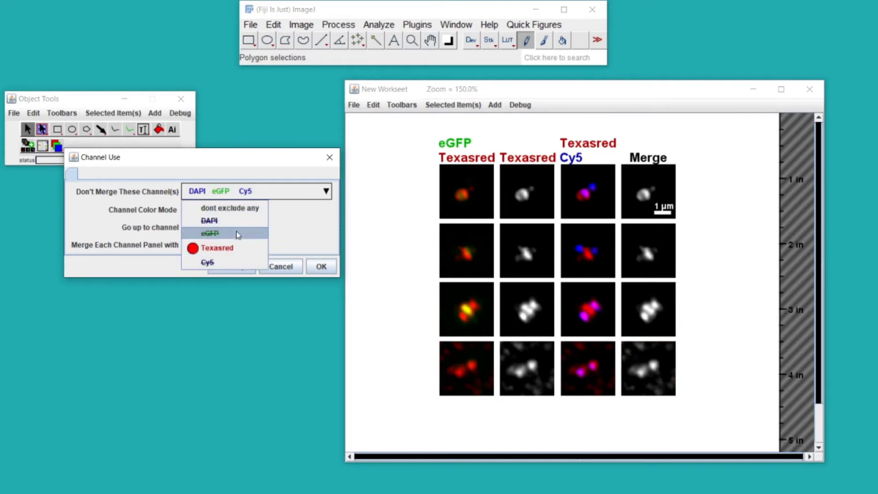
{"action": "left_click", "coordinate": [236, 222]}
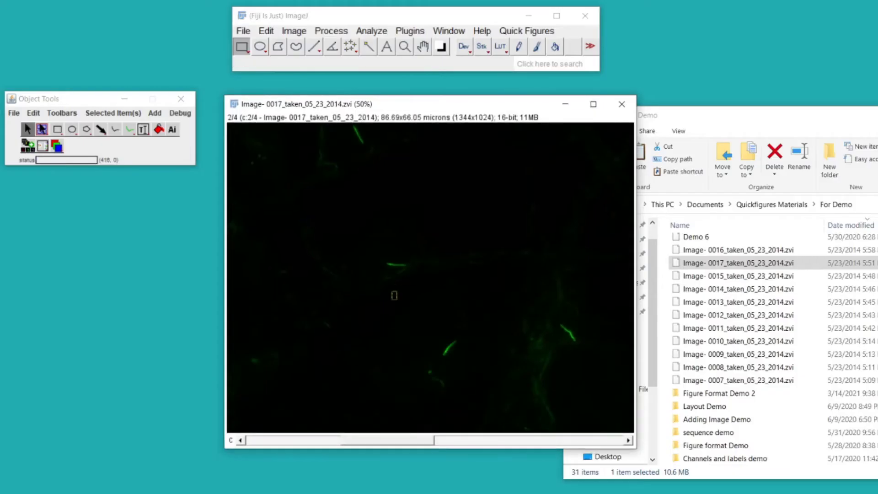
Step: Draw a rectangular region of interest on the Image-0017 stack
{"action": "left_click_drag", "start_coordinate": [391, 291], "coordinate": [482, 399]}
{"action": "left_click_drag", "start_coordinate": [451, 353], "coordinate": [452, 365]}
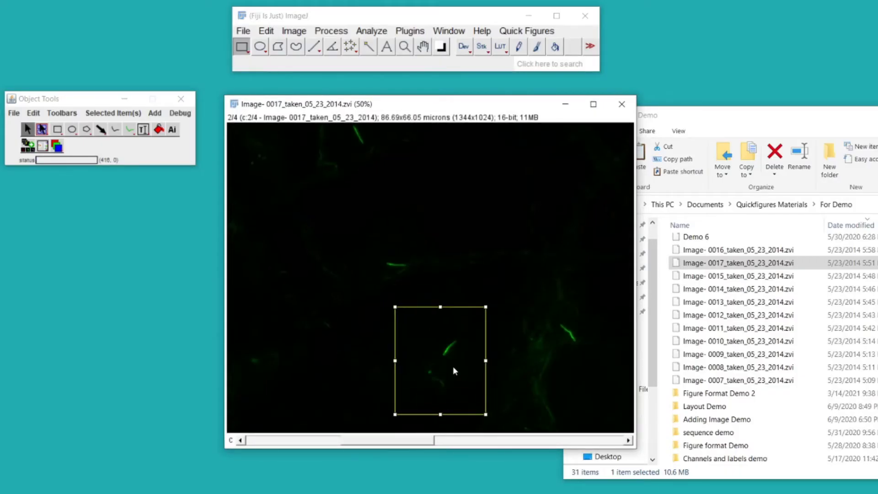
{"action": "scroll", "coordinate": [425, 355], "scroll_direction": "down", "scroll_amount": 2}
{"action": "scroll", "coordinate": [425, 355], "scroll_direction": "up", "scroll_amount": 3}
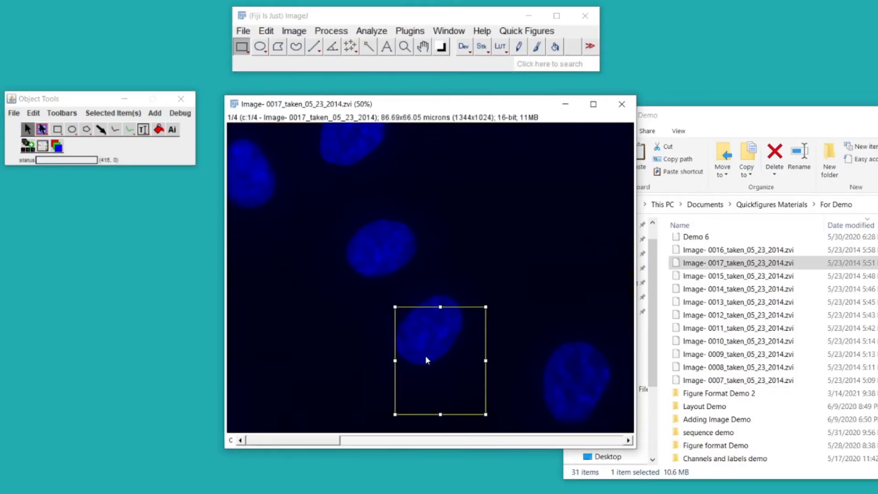
Step: Create a default Figure With Merge Panels Only from the boxed region
{"action": "left_click", "coordinate": [15, 113]}
{"action": "mouse_move", "coordinate": [35, 126]}
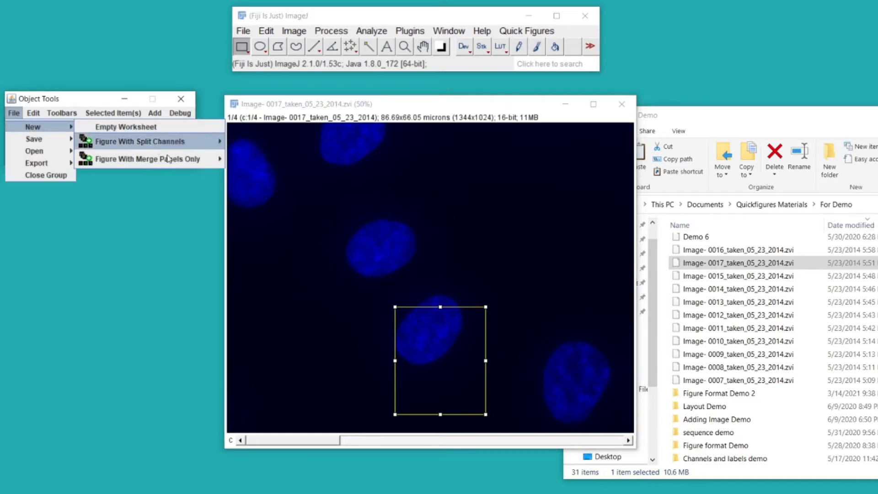
{"action": "mouse_move", "coordinate": [176, 163]}
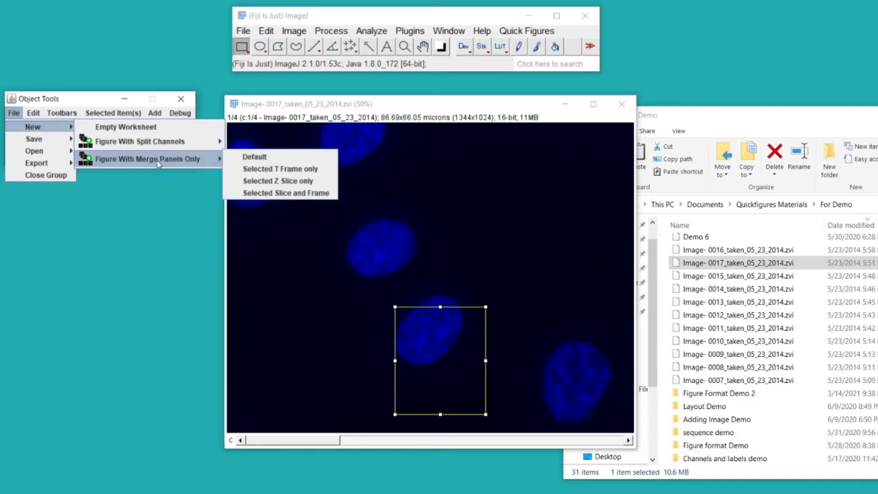
{"action": "left_click", "coordinate": [255, 156]}
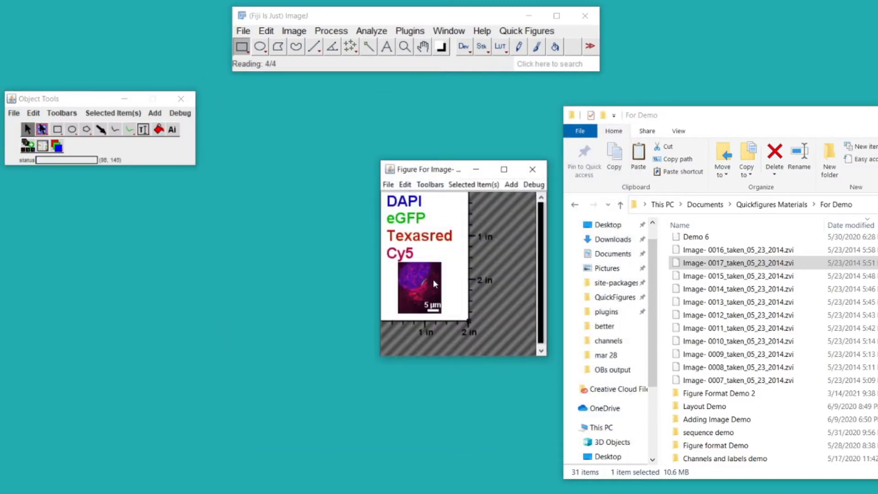
Step: Expand the panel layout to two rows and three columns
{"action": "left_click", "coordinate": [432, 279]}
{"action": "left_click_drag", "start_coordinate": [467, 319], "coordinate": [470, 325]}
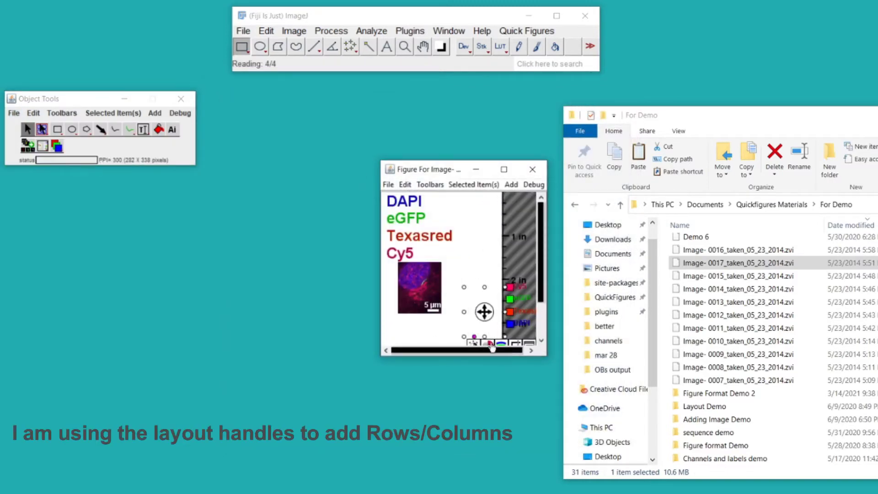
{"action": "left_click", "coordinate": [447, 293]}
{"action": "left_click_drag", "start_coordinate": [455, 293], "coordinate": [500, 293]}
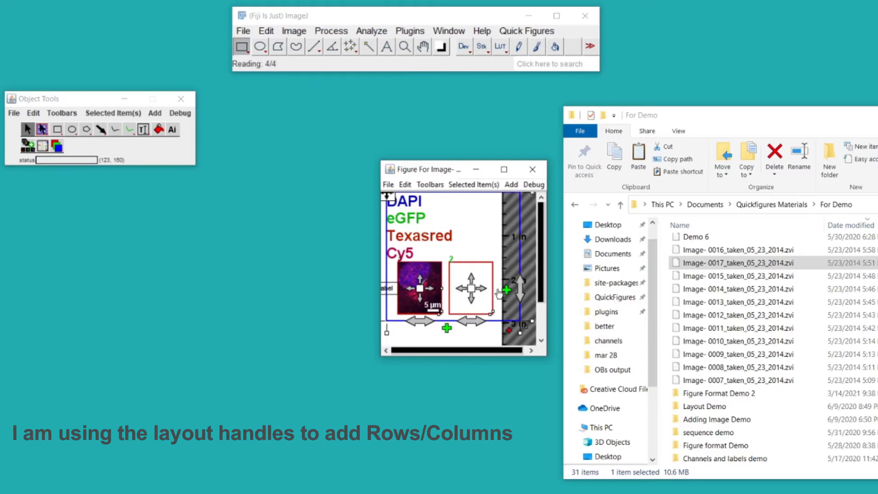
{"action": "left_click_drag", "start_coordinate": [442, 330], "coordinate": [449, 357]}
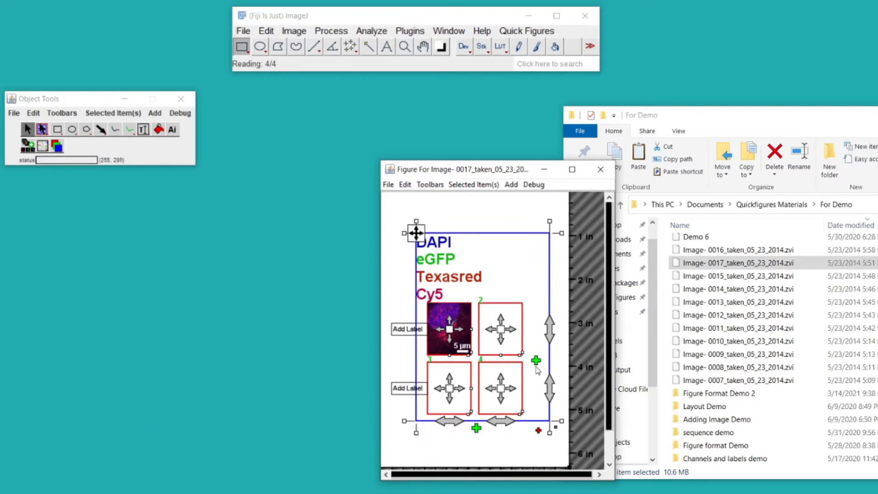
{"action": "left_click_drag", "start_coordinate": [536, 362], "coordinate": [566, 362]}
Step: Add cropped nuclei from images 0010 and 0009 to empty panels
{"action": "left_click", "coordinate": [754, 341]}
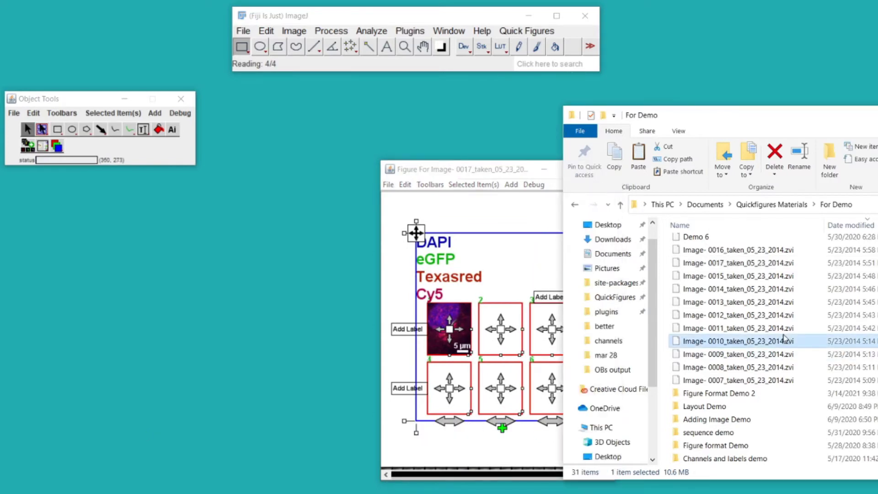
{"action": "left_click", "coordinate": [762, 356], "text": "ctrl"}
{"action": "left_click_drag", "start_coordinate": [760, 357], "coordinate": [463, 386]}
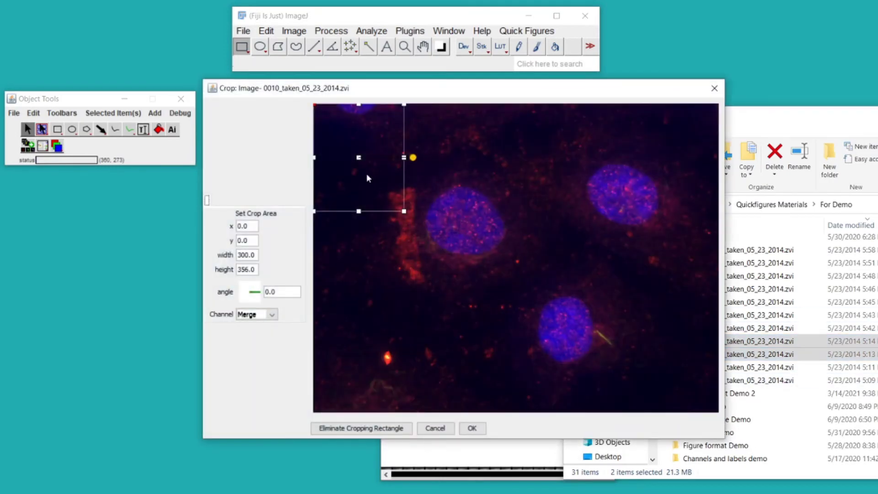
{"action": "left_click_drag", "start_coordinate": [366, 177], "coordinate": [579, 335]}
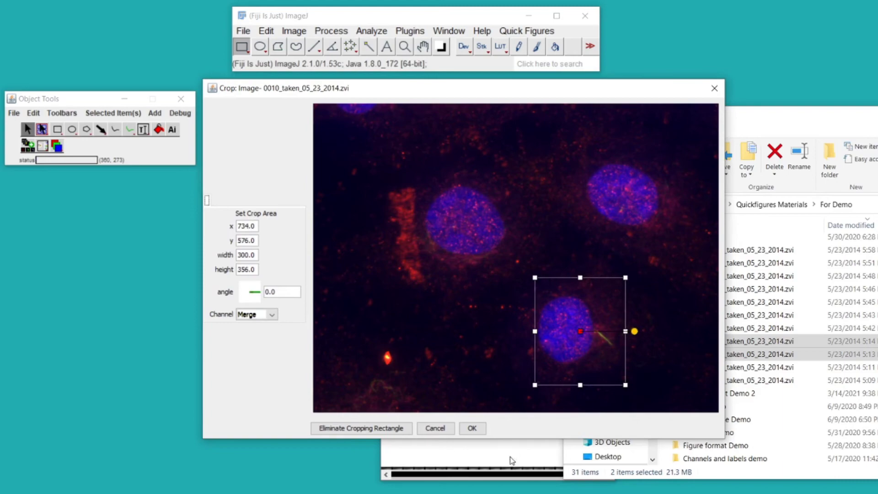
{"action": "left_click", "coordinate": [473, 428]}
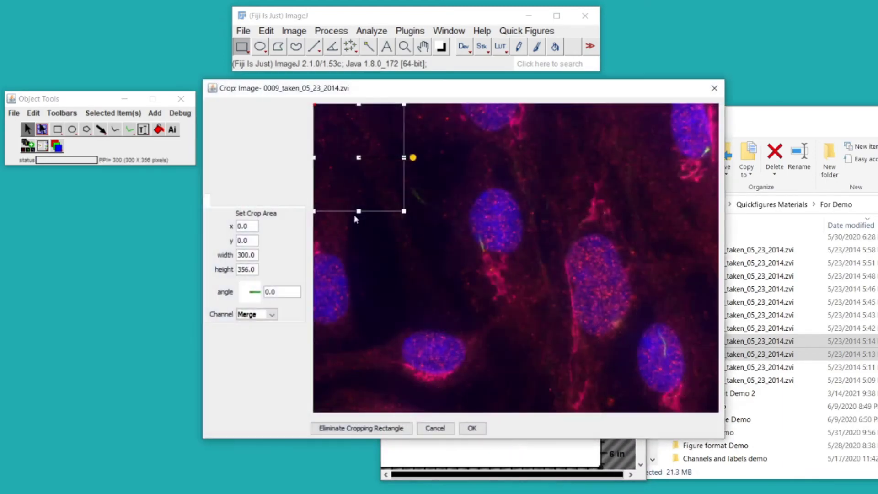
{"action": "left_click_drag", "start_coordinate": [359, 155], "coordinate": [492, 234]}
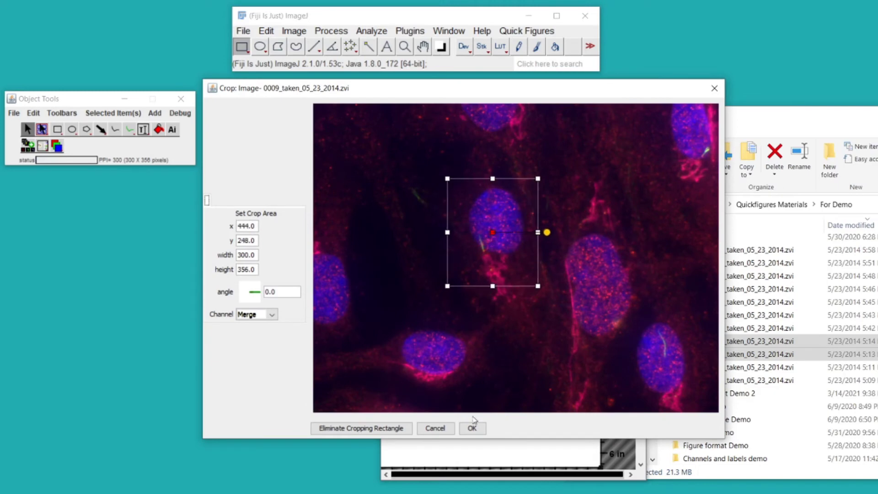
{"action": "left_click", "coordinate": [471, 428]}
Step: Add cropped nuclei from images 0015 and 0016 to the remaining empty panels
{"action": "left_click", "coordinate": [788, 275]}
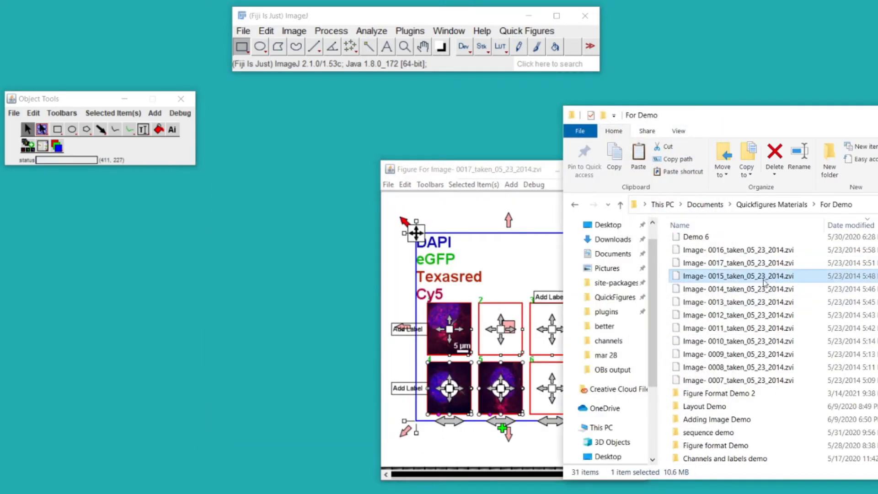
{"action": "left_click_drag", "start_coordinate": [764, 282], "coordinate": [501, 343]}
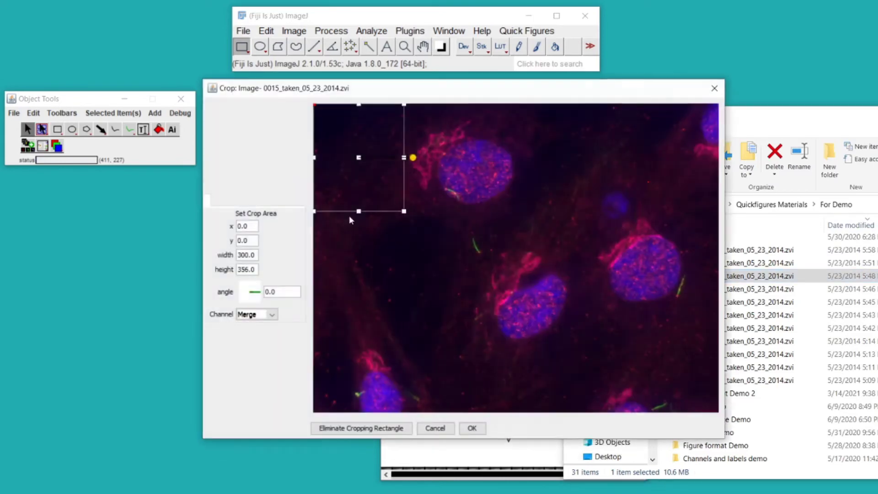
{"action": "left_click_drag", "start_coordinate": [349, 215], "coordinate": [504, 276]}
{"action": "left_click", "coordinate": [478, 428]}
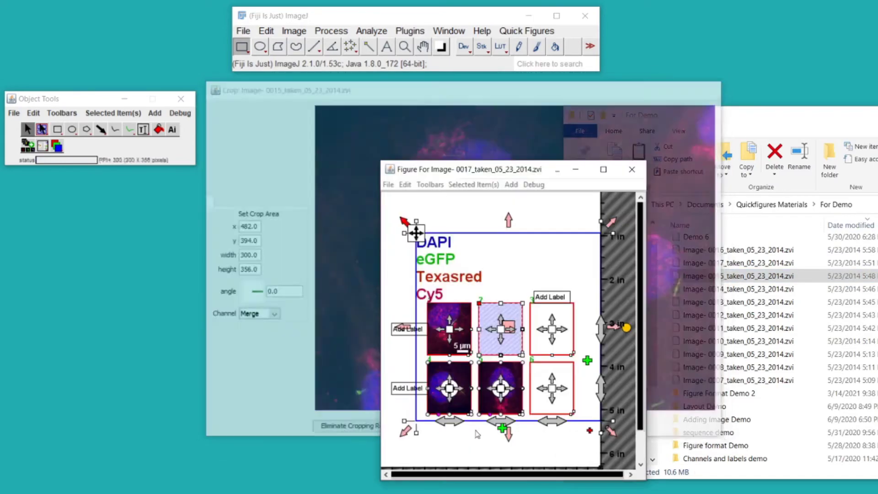
{"action": "left_click_drag", "start_coordinate": [743, 255], "coordinate": [542, 350]}
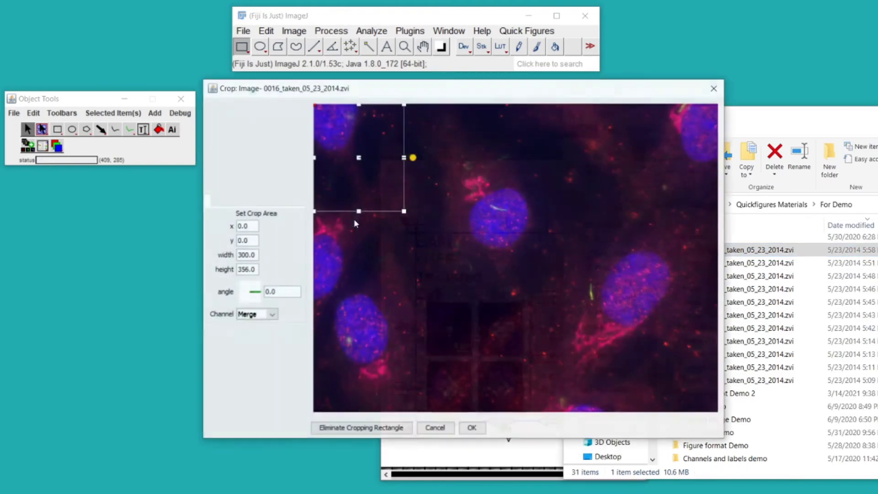
{"action": "left_click_drag", "start_coordinate": [360, 158], "coordinate": [497, 210]}
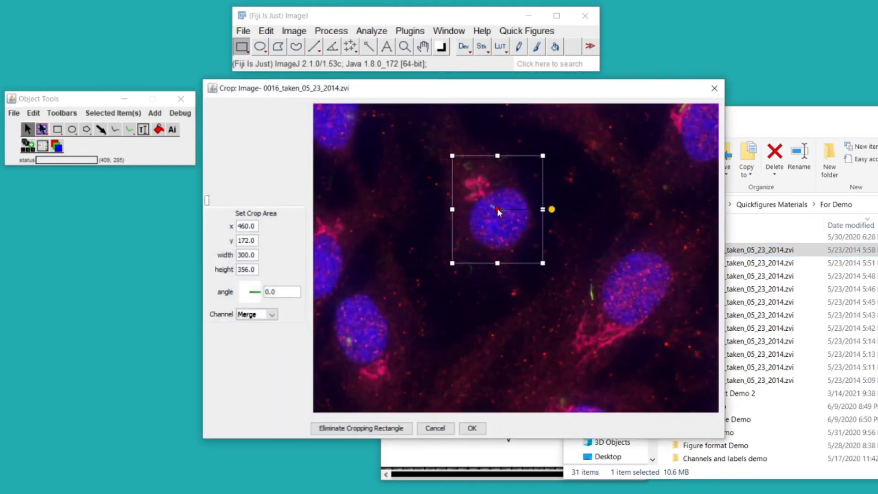
{"action": "left_click", "coordinate": [471, 427]}
{"action": "left_click", "coordinate": [470, 443]}
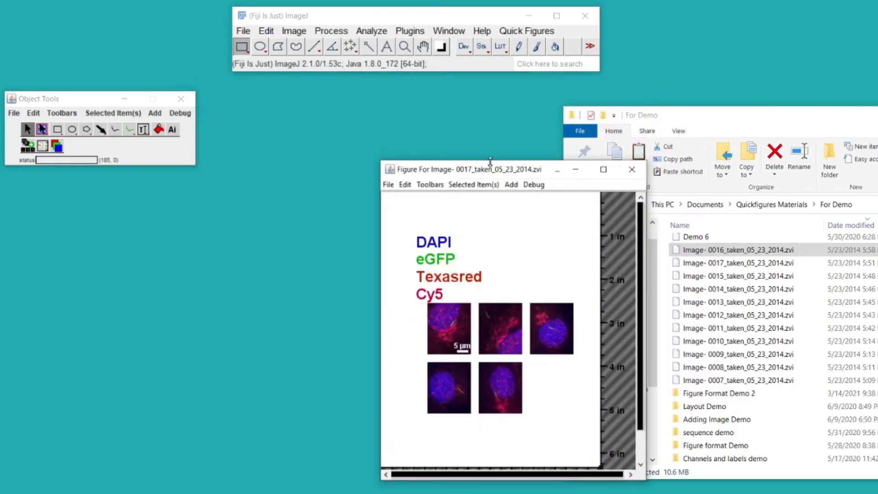
Step: Zoom to 150% and lower Min/Max maximums to brighten the green and red channels
{"action": "left_click_drag", "start_coordinate": [491, 174], "coordinate": [372, 61]}
{"action": "key", "text": "plus"}
{"action": "scroll", "coordinate": [386, 150], "scroll_direction": "down", "scroll_amount": 2}
{"action": "right_click", "coordinate": [428, 266]}
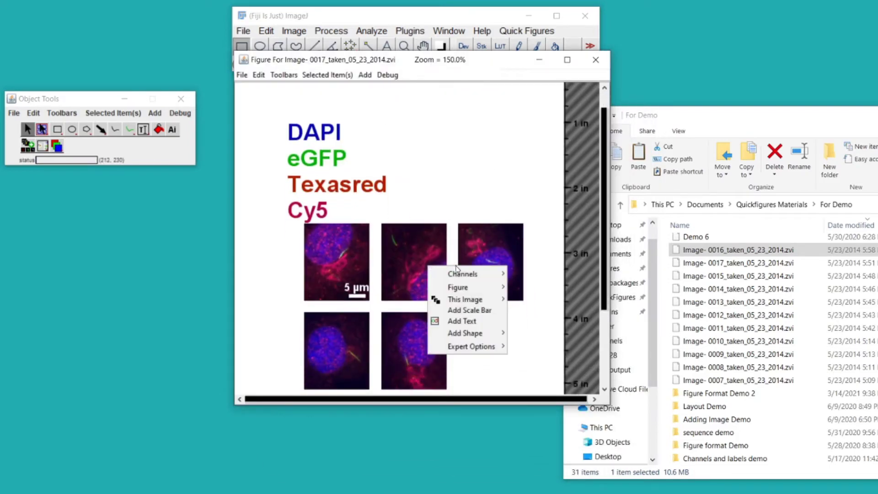
{"action": "mouse_move", "coordinate": [457, 273]}
{"action": "left_click", "coordinate": [535, 288]}
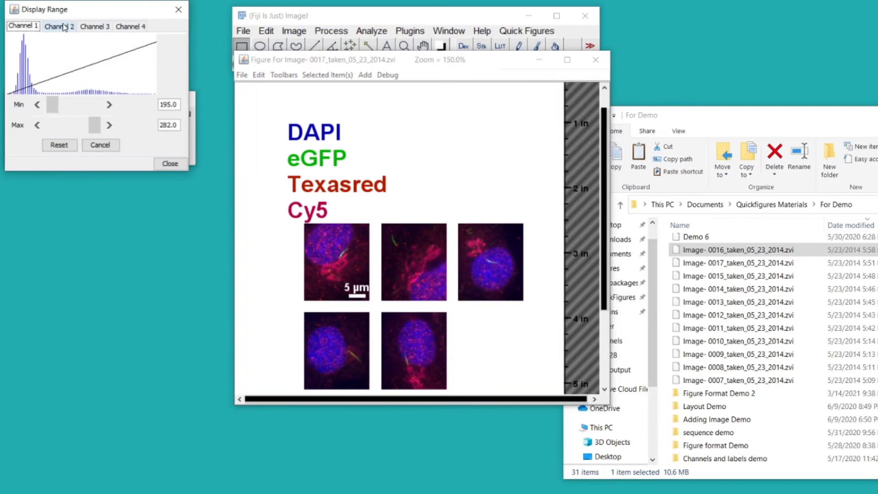
{"action": "left_click", "coordinate": [64, 27]}
{"action": "left_click_drag", "start_coordinate": [95, 127], "coordinate": [55, 130]}
{"action": "left_click", "coordinate": [103, 27]}
{"action": "left_click", "coordinate": [169, 163]}
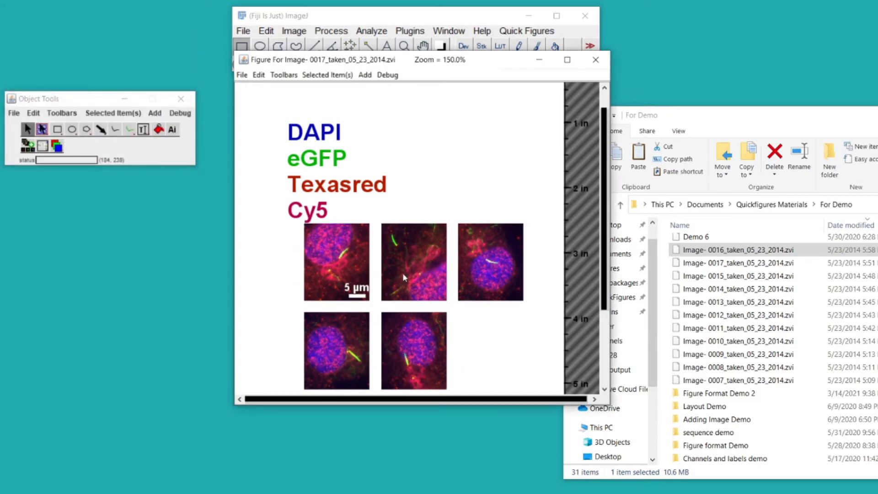
Step: Reorder the channel labels to Cy5, DAPI, eGFP, Texasred
{"action": "left_click", "coordinate": [403, 275]}
{"action": "left_click_drag", "start_coordinate": [454, 265], "coordinate": [454, 281]}
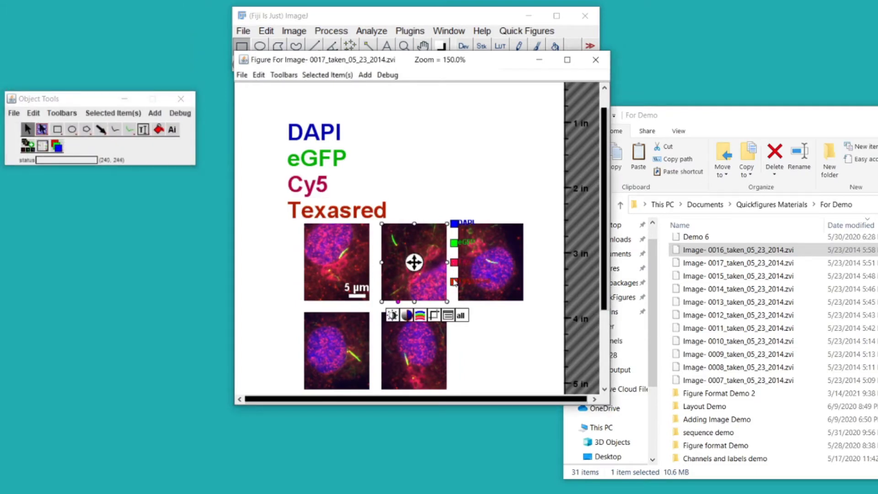
{"action": "left_click_drag", "start_coordinate": [455, 247], "coordinate": [454, 224]}
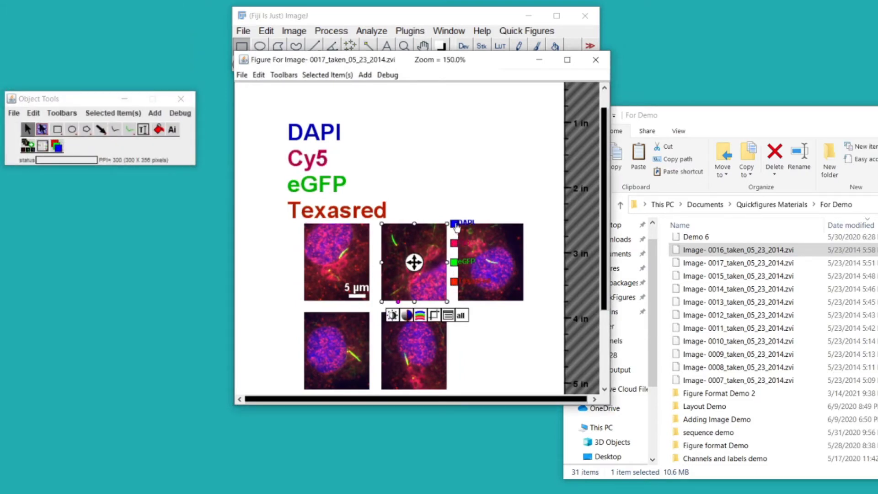
Step: Hide the eGFP channel and toggle DAPI off and back on in the channel list
{"action": "left_click", "coordinate": [420, 317]}
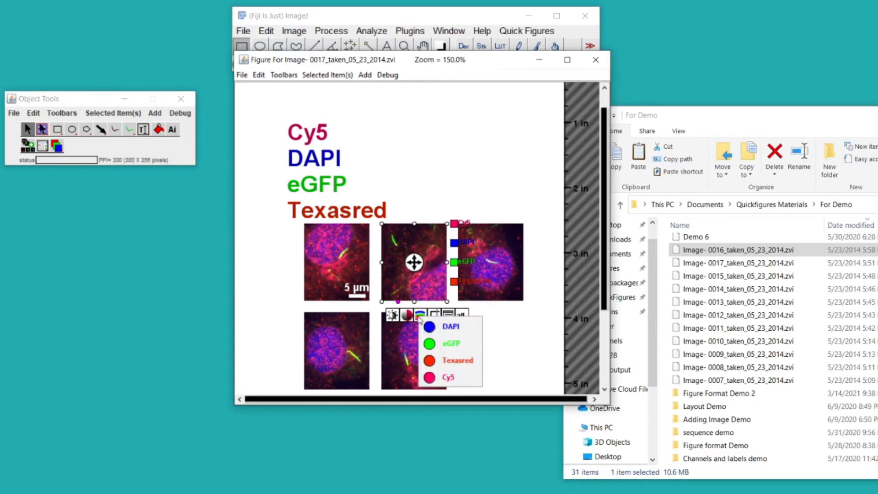
{"action": "left_click", "coordinate": [430, 343]}
{"action": "left_click", "coordinate": [421, 319]}
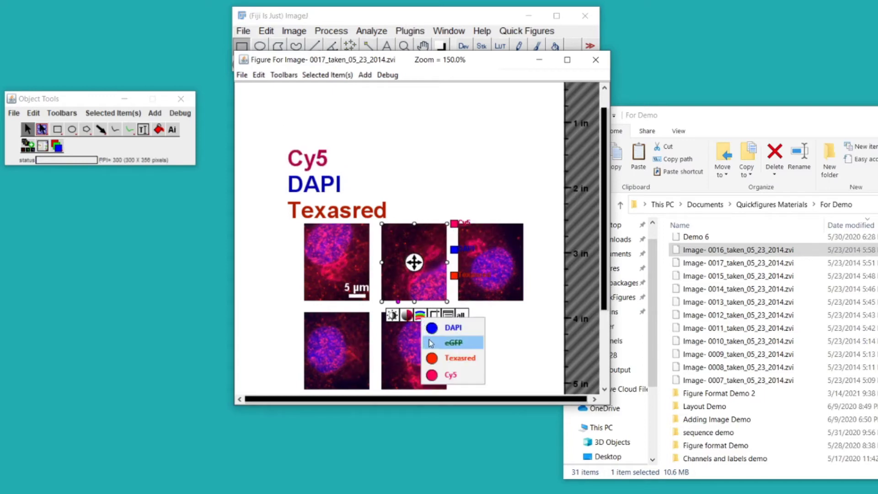
{"action": "left_click", "coordinate": [429, 328]}
{"action": "left_click", "coordinate": [422, 317]}
{"action": "left_click", "coordinate": [430, 327]}
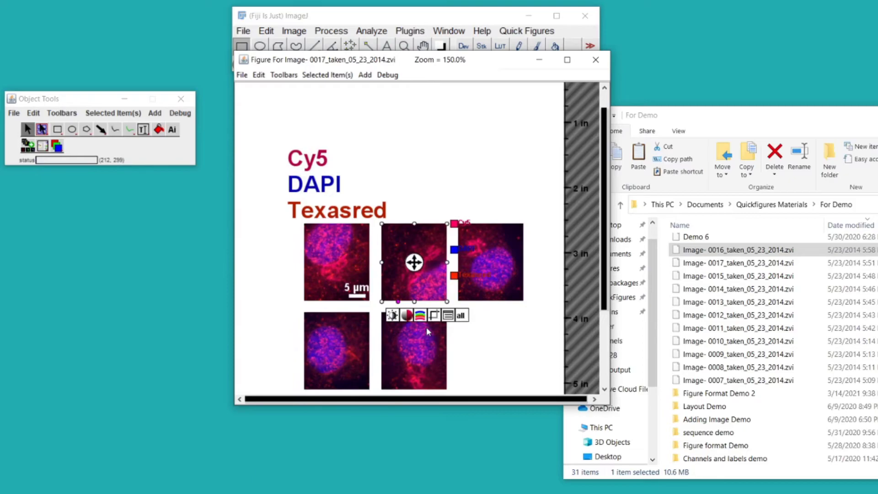
{"action": "left_click", "coordinate": [421, 317]}
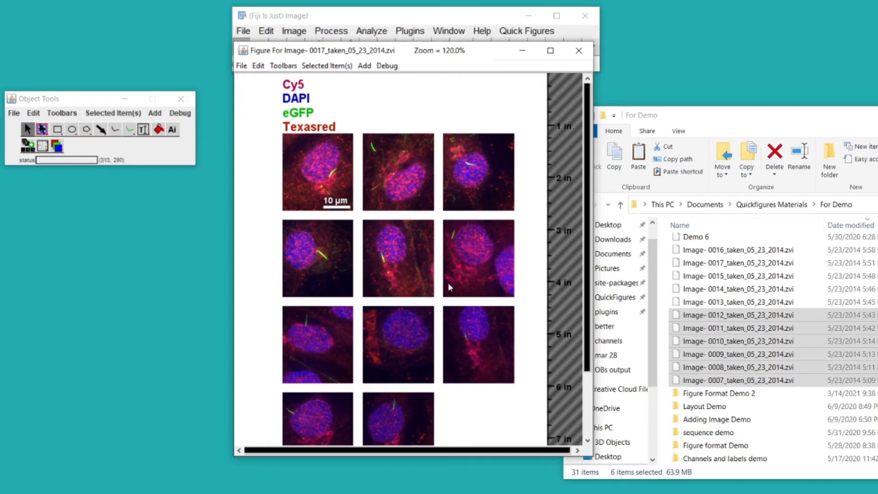
Step: Select the three second-row panels and shorten the Image-0012 crop to 264 pixels tall
{"action": "left_click", "coordinate": [306, 258]}
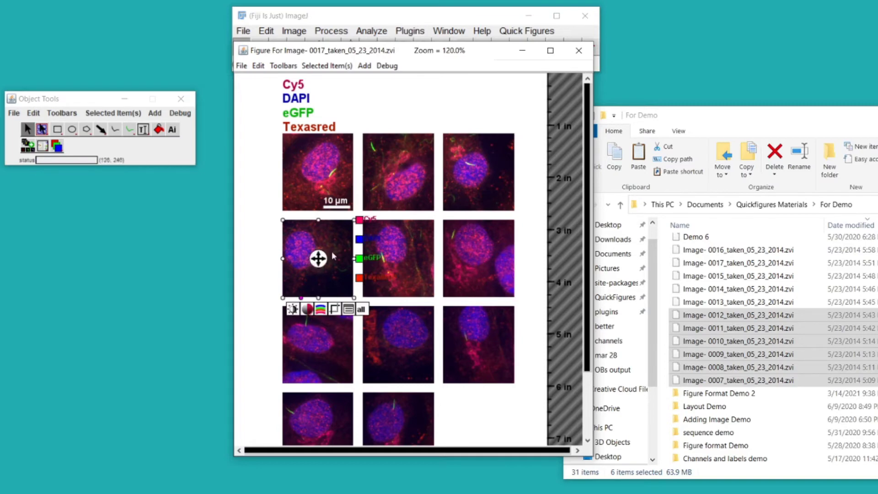
{"action": "left_click", "coordinate": [403, 251], "text": "shift"}
{"action": "left_click", "coordinate": [487, 251], "text": "shift"}
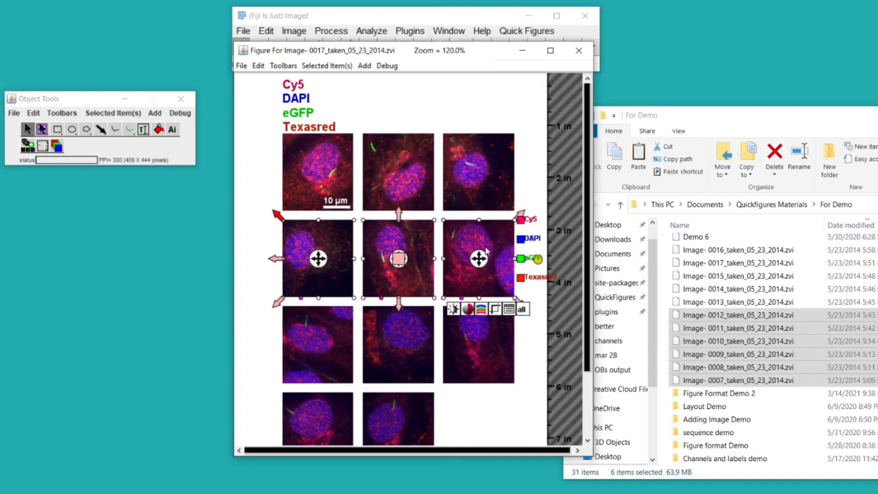
{"action": "left_click", "coordinate": [496, 310]}
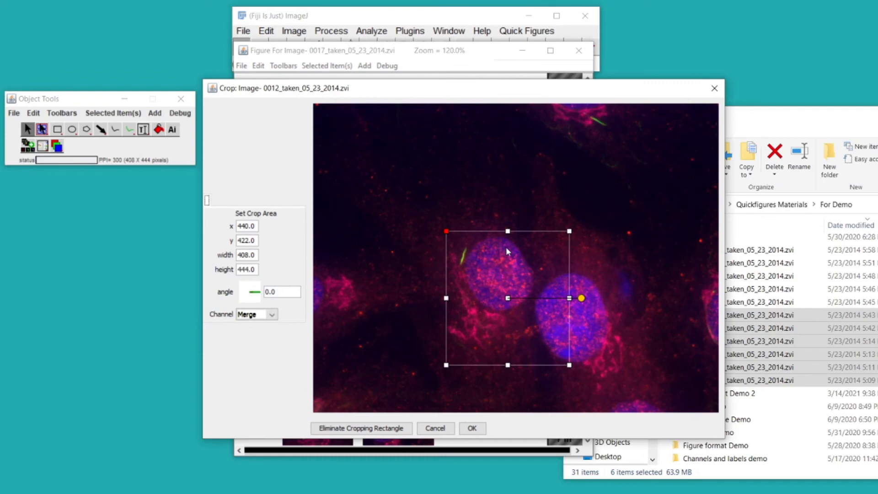
{"action": "left_click_drag", "start_coordinate": [508, 366], "coordinate": [501, 312]}
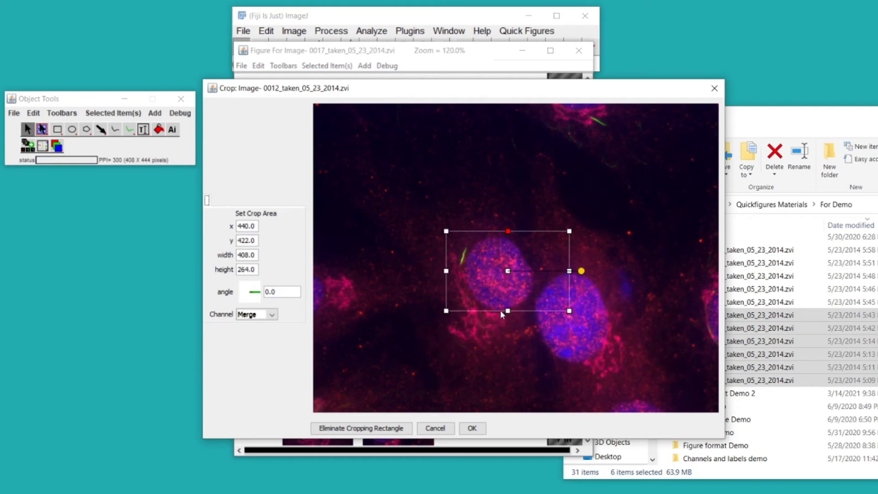
{"action": "left_click", "coordinate": [475, 428]}
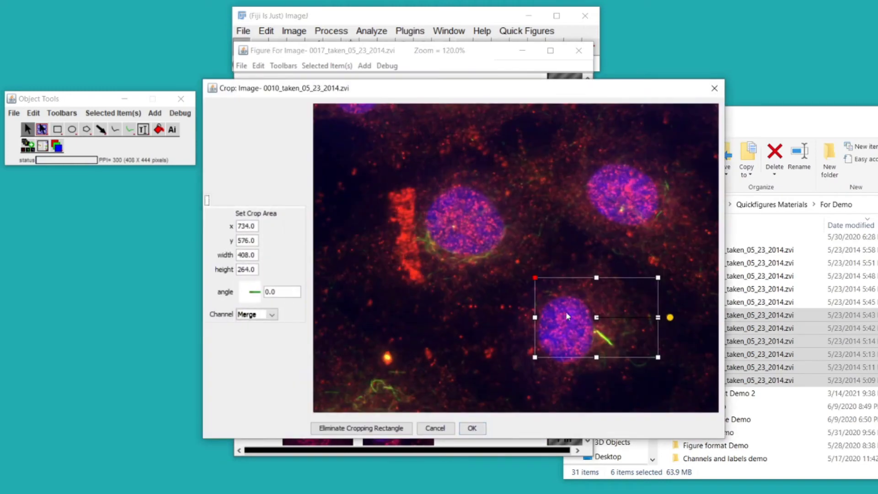
Step: Reposition the 408×264 crop over a nucleus in each remaining image and confirm
{"action": "left_click_drag", "start_coordinate": [565, 315], "coordinate": [574, 328]}
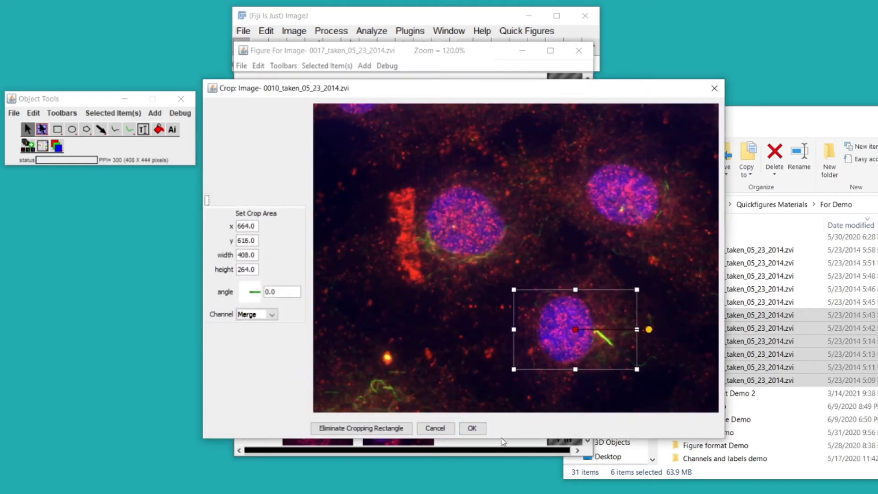
{"action": "left_click", "coordinate": [464, 427]}
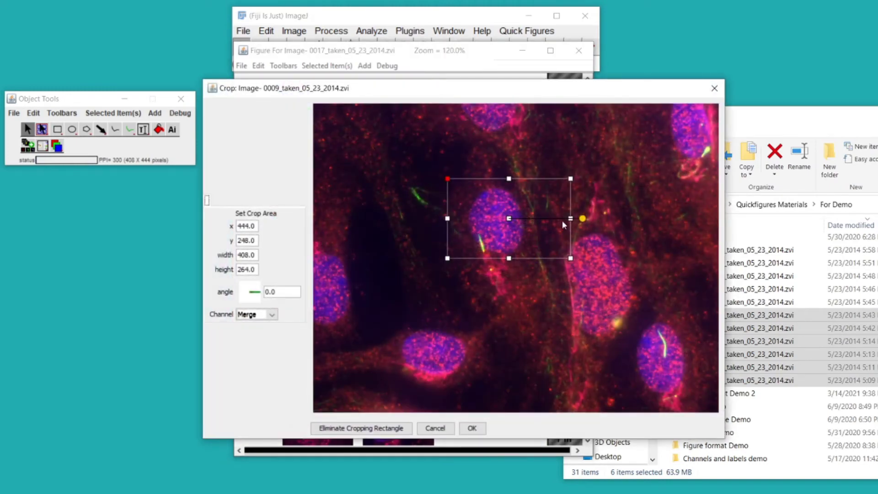
{"action": "left_click_drag", "start_coordinate": [582, 220], "coordinate": [502, 244]}
{"action": "left_click", "coordinate": [477, 429]}
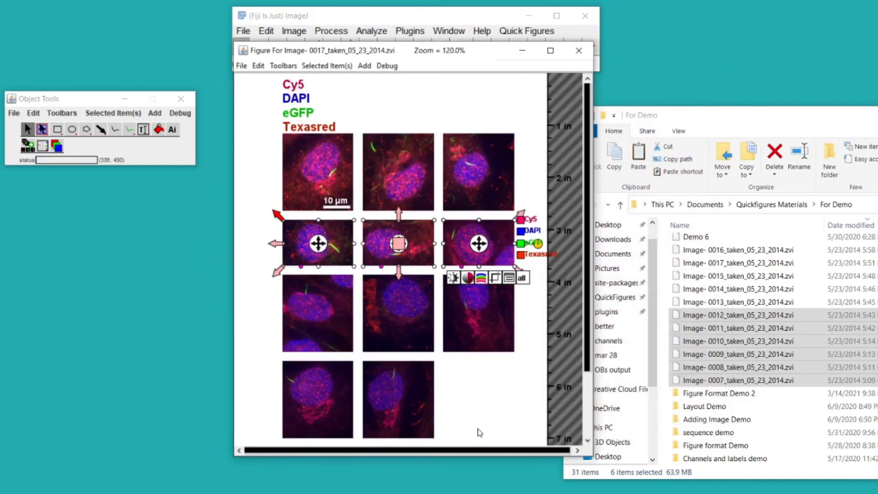
{"action": "left_click", "coordinate": [563, 270]}
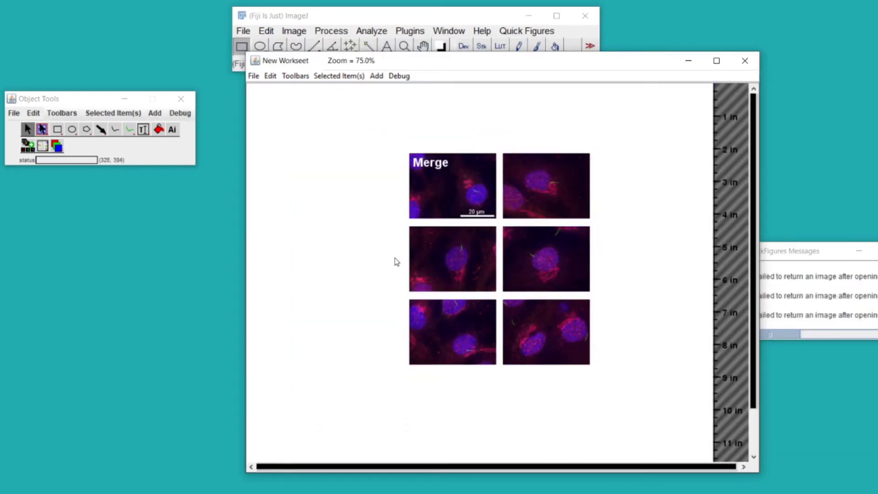
Step: Move the image columns to the grid's left and swap rows so Merge sits in row 2
{"action": "left_click", "coordinate": [497, 226]}
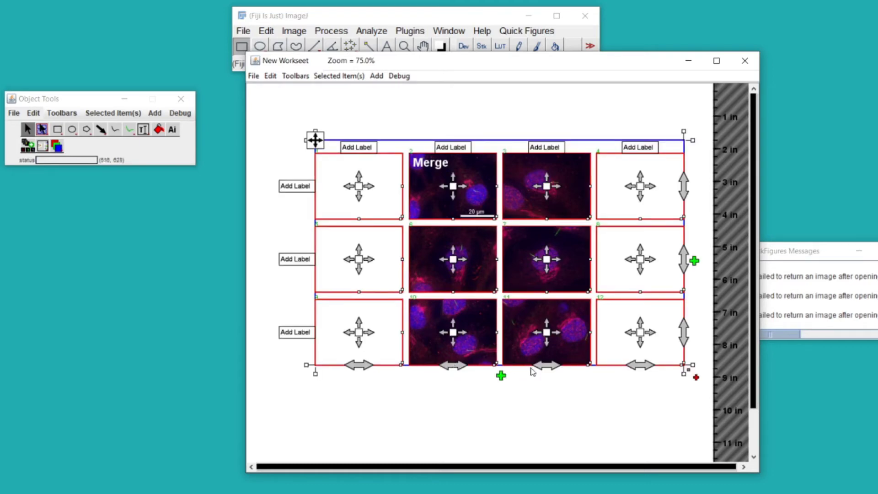
{"action": "left_click", "coordinate": [514, 372]}
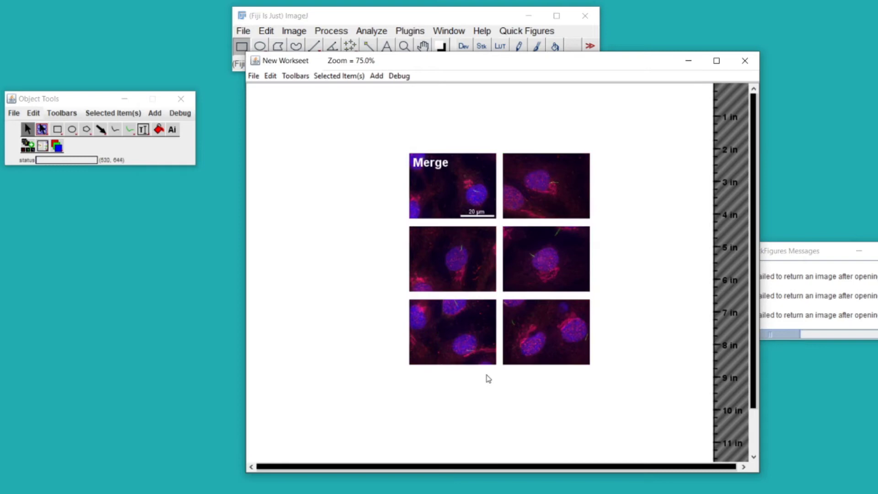
{"action": "left_click", "coordinate": [487, 372]}
{"action": "left_click_drag", "start_coordinate": [545, 368], "coordinate": [393, 372]}
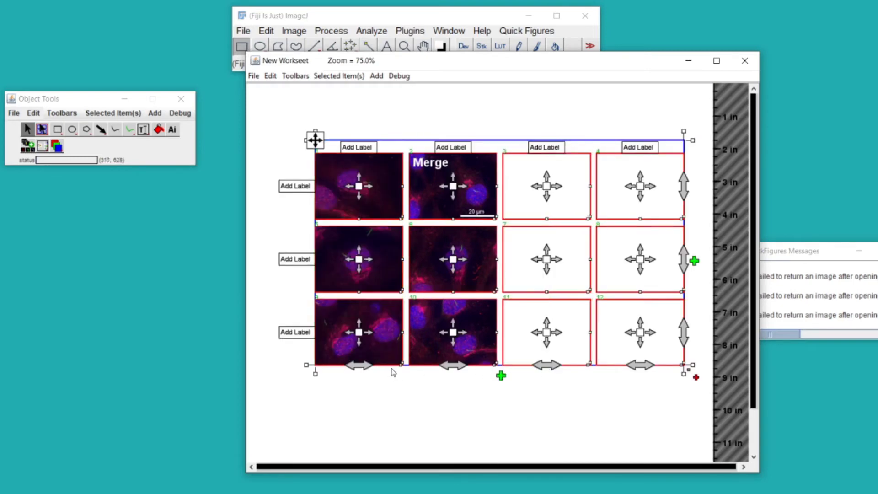
{"action": "left_click_drag", "start_coordinate": [684, 332], "coordinate": [683, 277]}
{"action": "left_click_drag", "start_coordinate": [683, 197], "coordinate": [674, 260]}
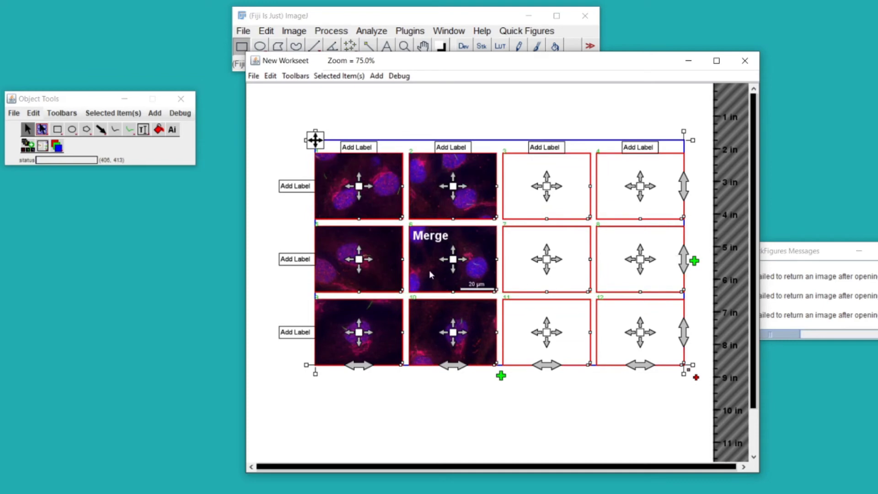
{"action": "mouse_move", "coordinate": [452, 262]}
{"action": "left_mouse_down"}
{"action": "mouse_move", "coordinate": [457, 270]}
{"action": "mouse_move", "coordinate": [451, 262]}
{"action": "left_mouse_up"}
{"action": "left_click", "coordinate": [417, 394]}
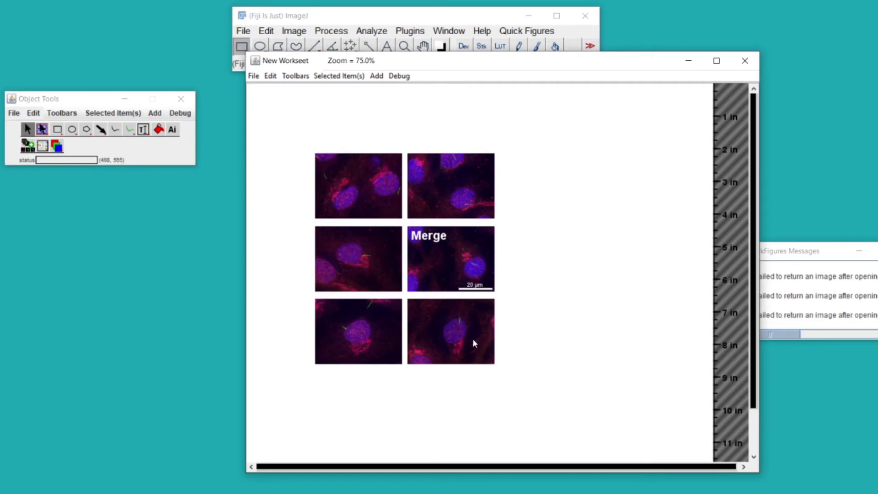
{"action": "left_click", "coordinate": [417, 325]}
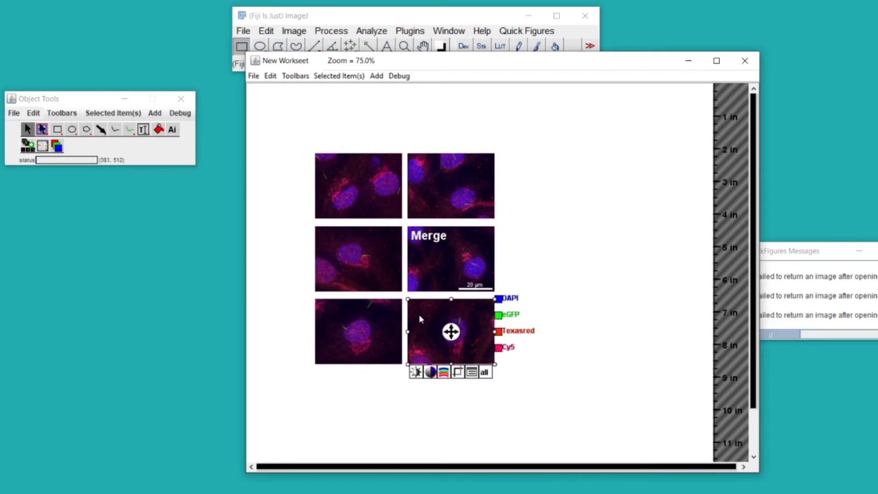
{"action": "left_click_drag", "start_coordinate": [431, 316], "coordinate": [567, 273]}
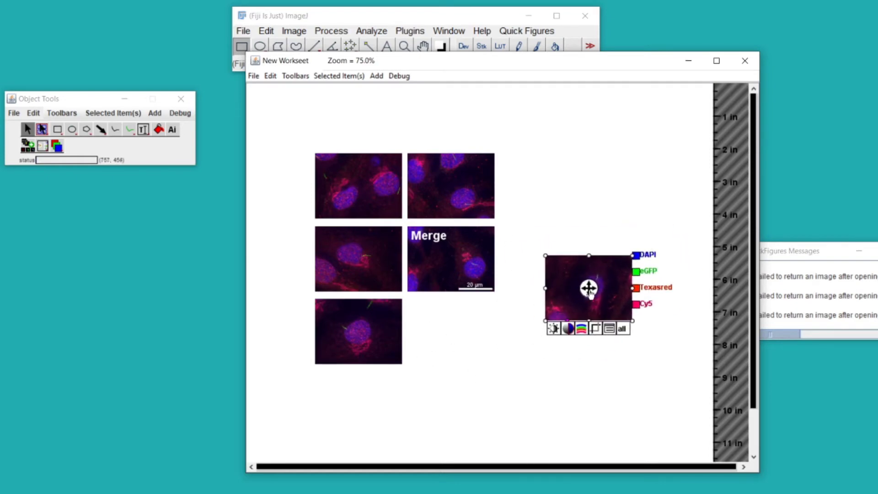
{"action": "left_click_drag", "start_coordinate": [589, 288], "coordinate": [462, 341]}
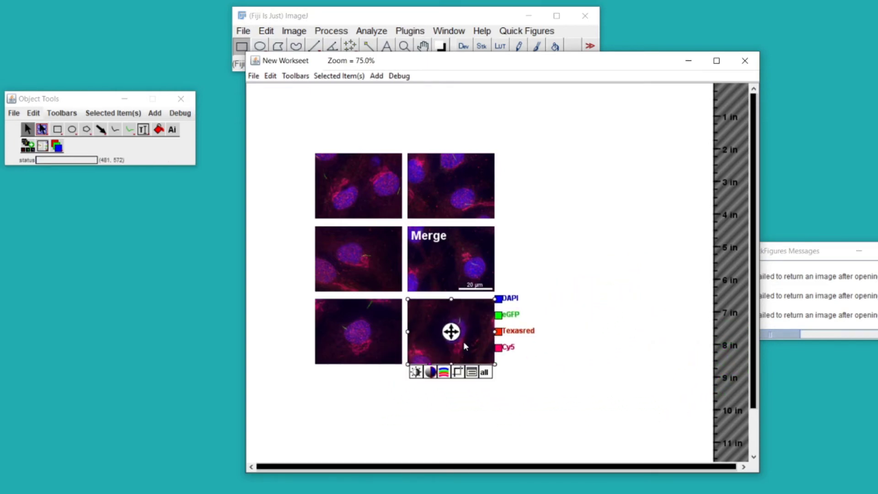
{"action": "left_click", "coordinate": [541, 346]}
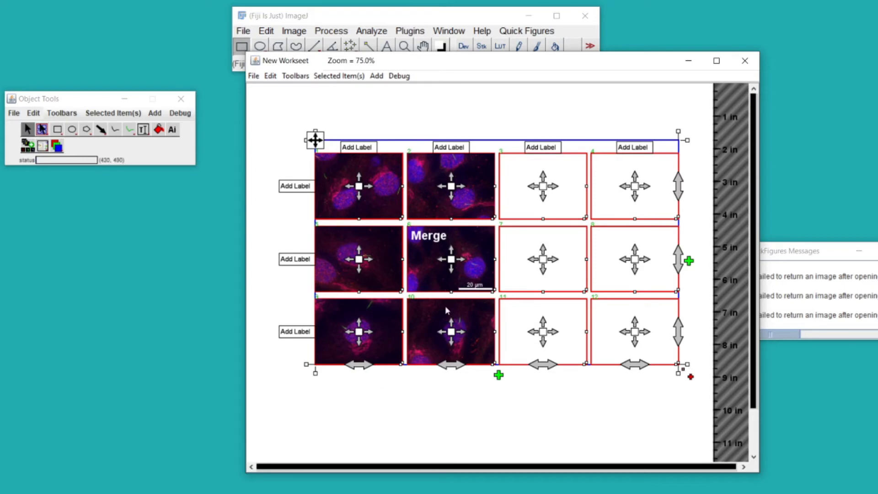
Step: Select both bottom panels and move them into the grid's top-right slots
{"action": "left_click", "coordinate": [389, 326]}
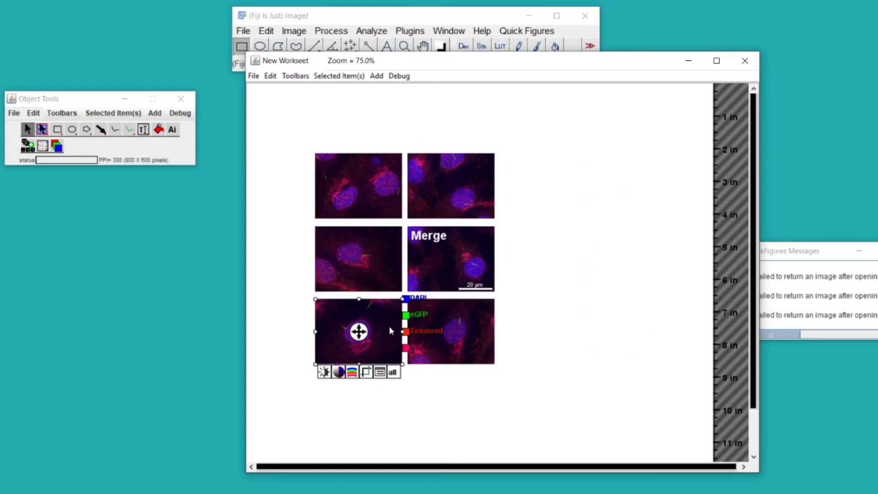
{"action": "left_click", "coordinate": [481, 310], "text": "shift"}
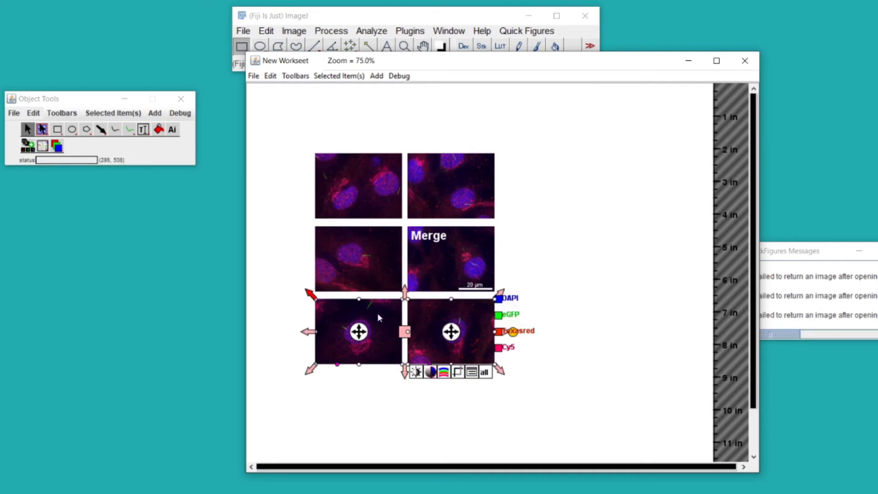
{"action": "left_click", "coordinate": [387, 325]}
{"action": "left_click", "coordinate": [456, 314], "text": "shift"}
{"action": "left_click_drag", "start_coordinate": [451, 333], "coordinate": [599, 196]}
Step: Move the panel beside Merge left into empty slot 6 and reselect the layout grid
{"action": "left_click", "coordinate": [441, 328]}
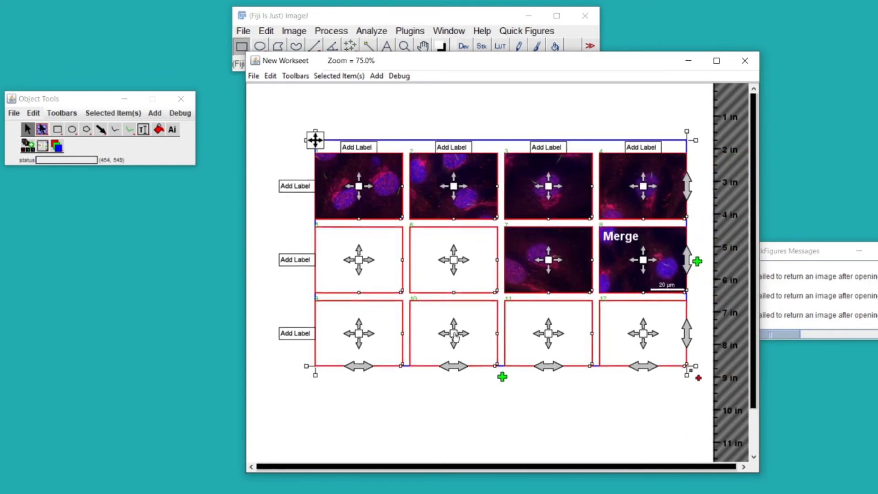
{"action": "left_click", "coordinate": [563, 242]}
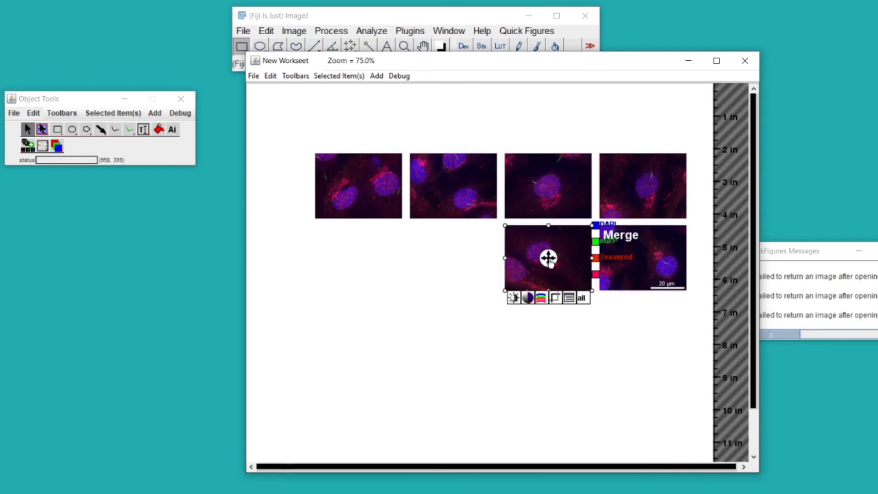
{"action": "left_click_drag", "start_coordinate": [564, 243], "coordinate": [469, 242]}
{"action": "left_click", "coordinate": [560, 265]}
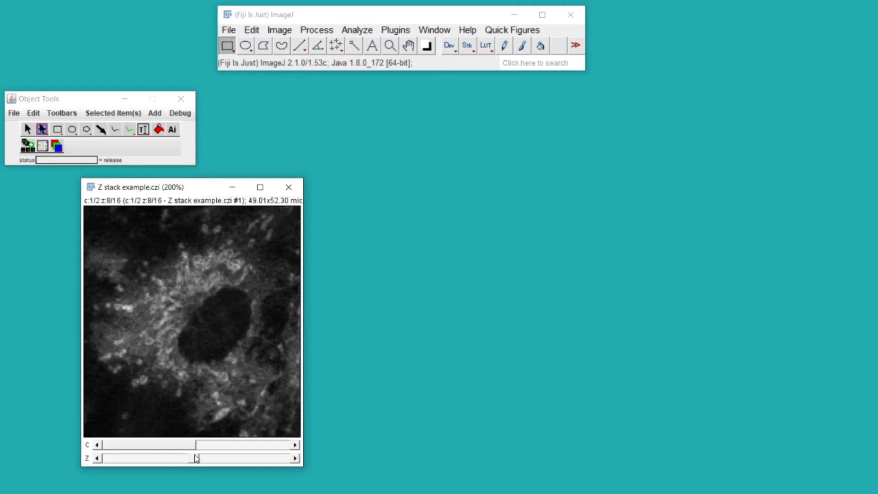
Step: Step to a deeper Z slice and toggle between channel 1 and the nucleus channel
{"action": "mouse_move", "coordinate": [191, 458]}
{"action": "left_mouse_down"}
{"action": "mouse_move", "coordinate": [254, 453]}
{"action": "mouse_move", "coordinate": [147, 456]}
{"action": "mouse_move", "coordinate": [191, 454]}
{"action": "left_mouse_up"}
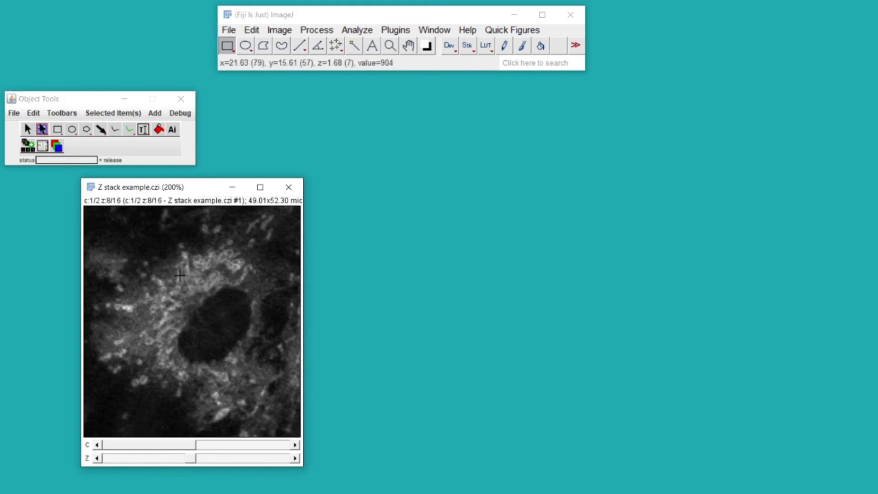
{"action": "key", "text": "Right"}
{"action": "key", "text": "Left"}
{"action": "key", "text": "Right"}
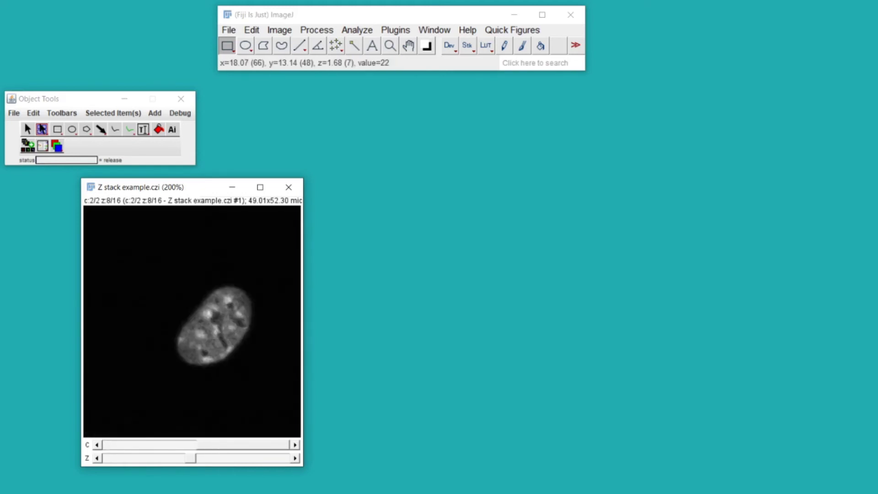
{"action": "key", "text": "Left"}
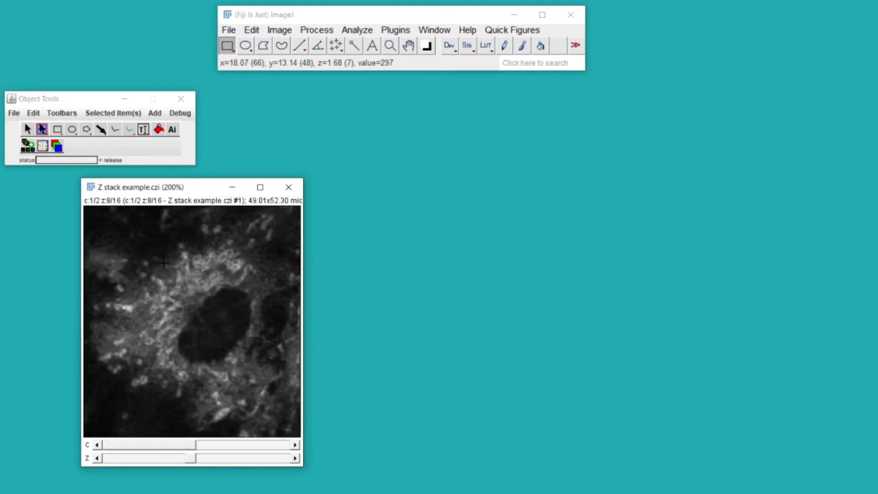
Step: Create a default Figure With Merge Panels Only from slices 4-12 of the stack
{"action": "left_click", "coordinate": [15, 113]}
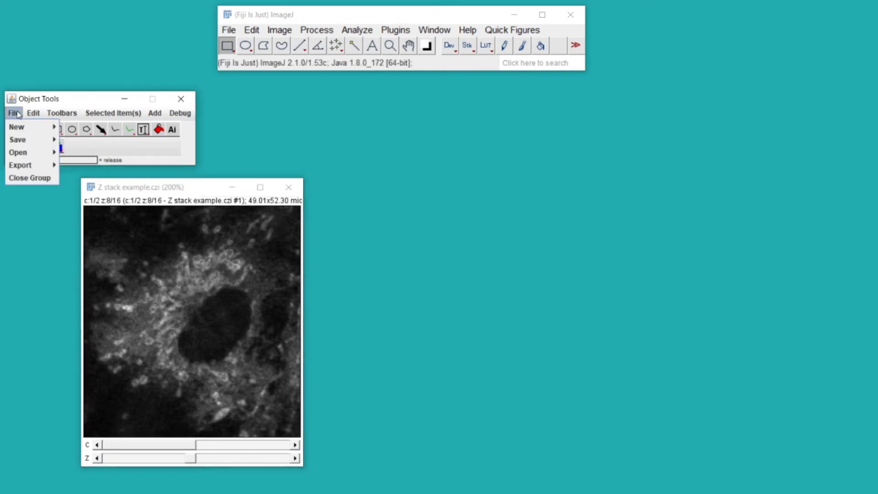
{"action": "mouse_move", "coordinate": [25, 127]}
{"action": "mouse_move", "coordinate": [167, 162]}
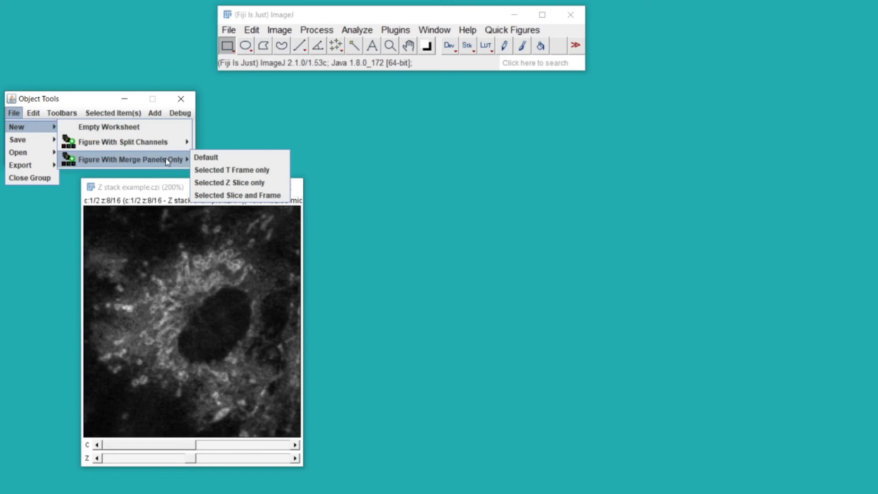
{"action": "left_click", "coordinate": [220, 158]}
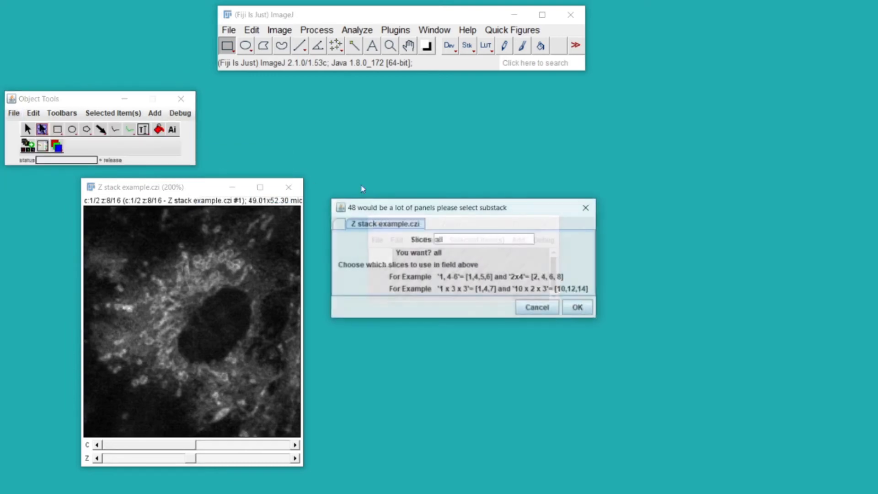
{"action": "left_click_drag", "start_coordinate": [447, 203], "coordinate": [452, 190]}
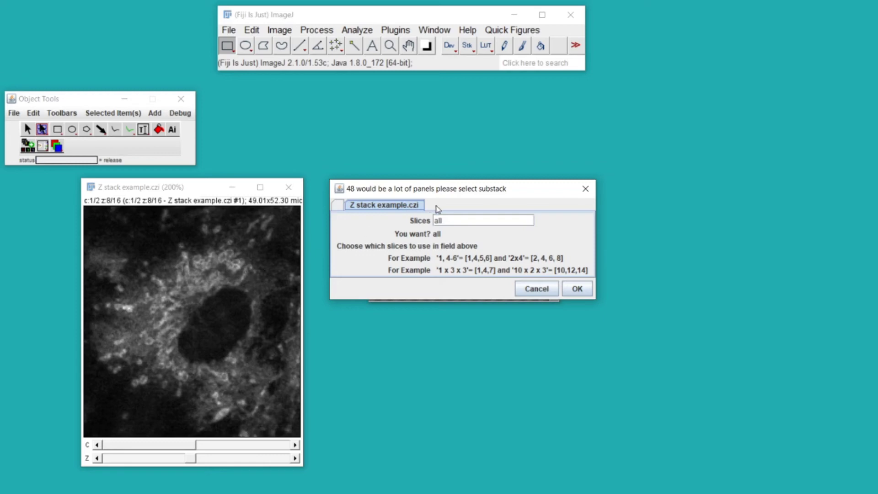
{"action": "key", "text": "Tab"}
{"action": "type", "text": "4-"}
{"action": "type", "text": "2"}
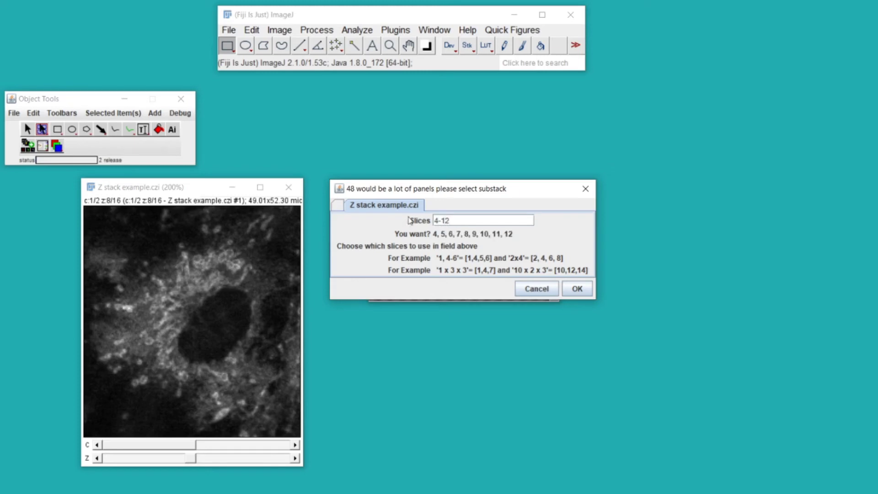
{"action": "left_click", "coordinate": [577, 288]}
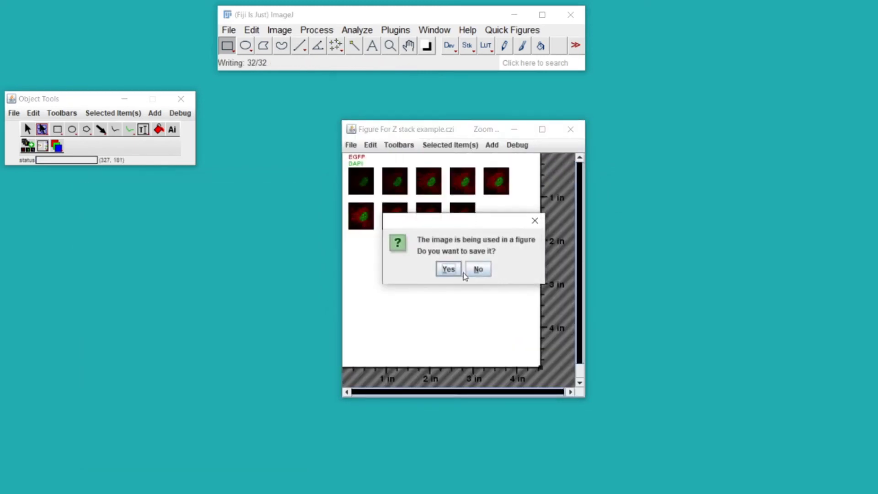
{"action": "left_click", "coordinate": [458, 269]}
{"action": "key", "text": "plus"}
{"action": "key", "text": "plus"}
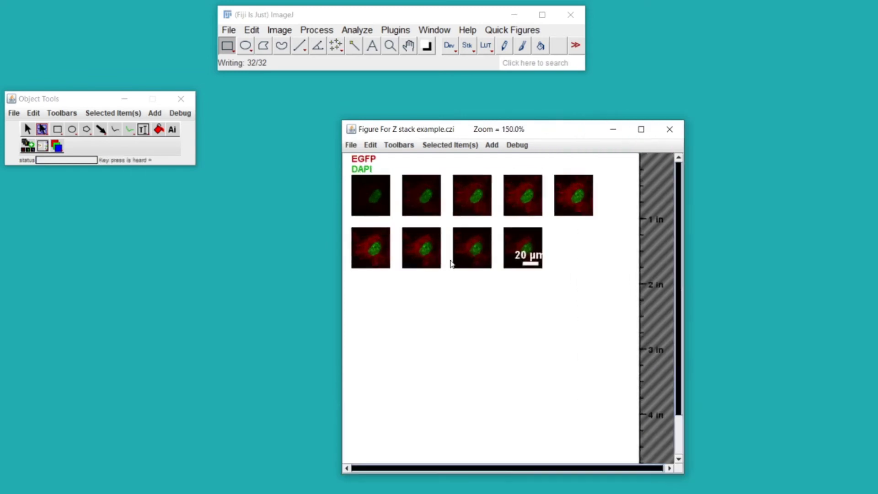
{"action": "left_click", "coordinate": [385, 210]}
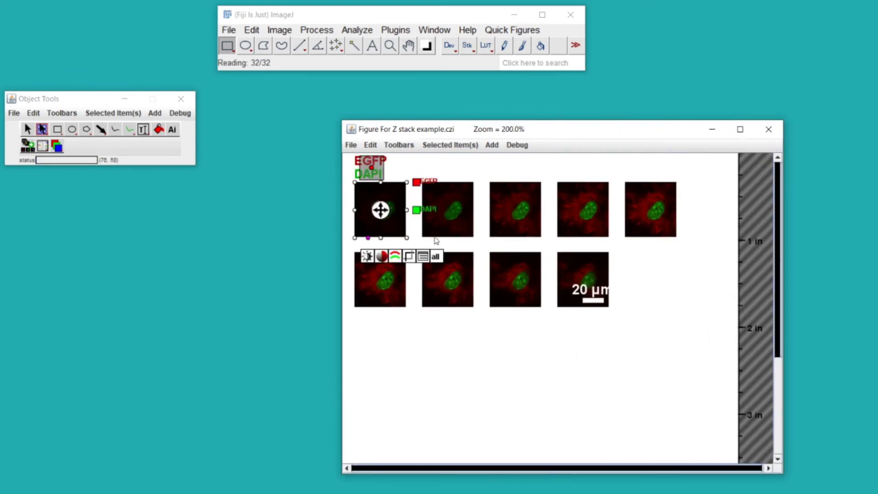
{"action": "key", "text": "ctrl+a"}
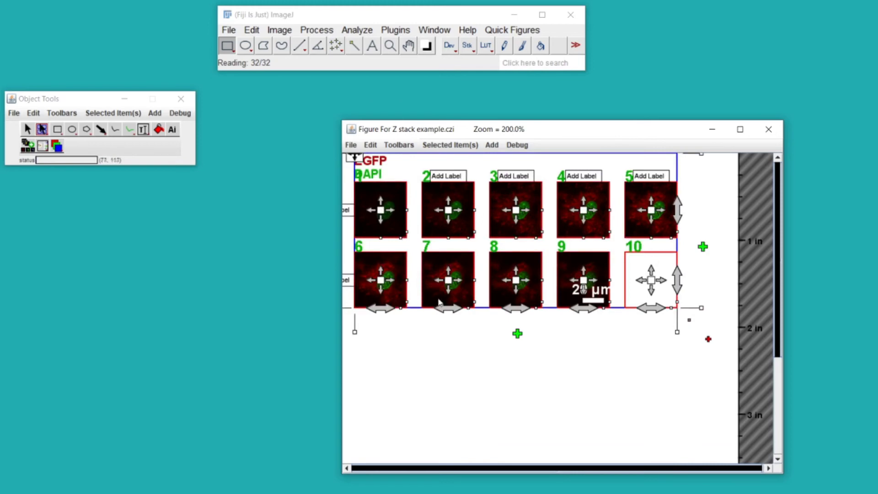
{"action": "left_click", "coordinate": [472, 351]}
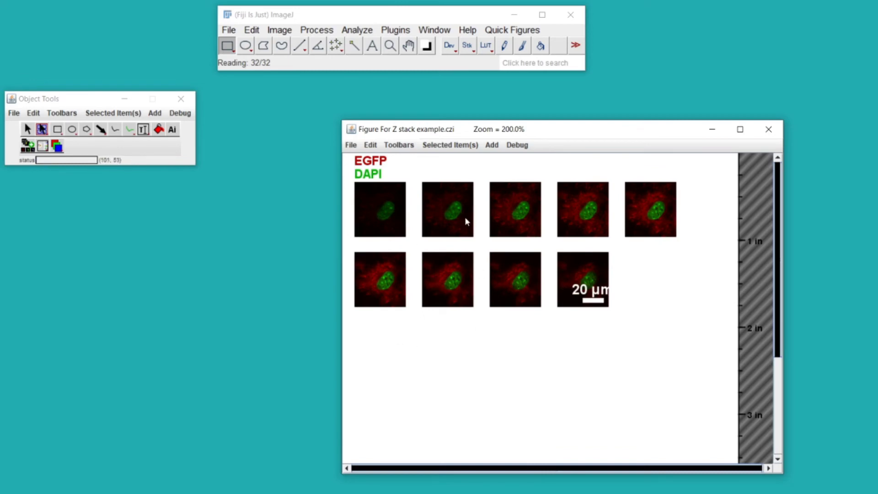
Step: Recreate all panels with the Slices value on Frames and Slices set to 2X8
{"action": "right_click", "coordinate": [442, 223]}
{"action": "mouse_move", "coordinate": [491, 245]}
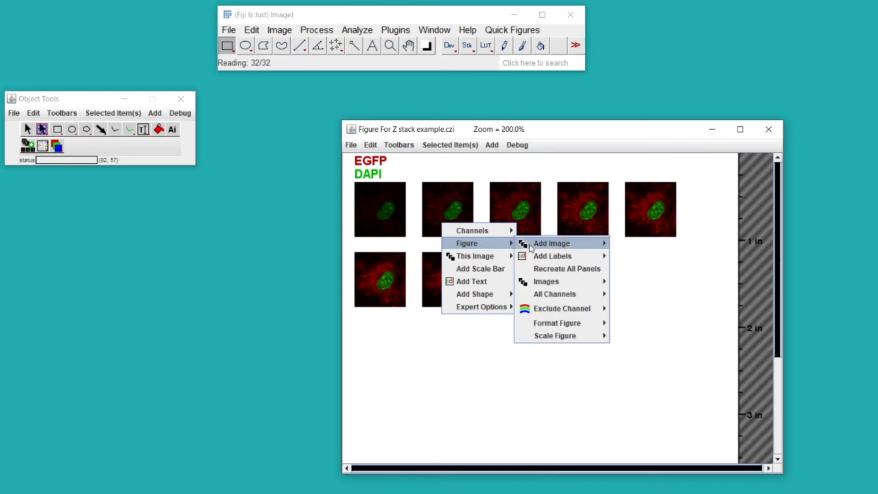
{"action": "left_click", "coordinate": [576, 268]}
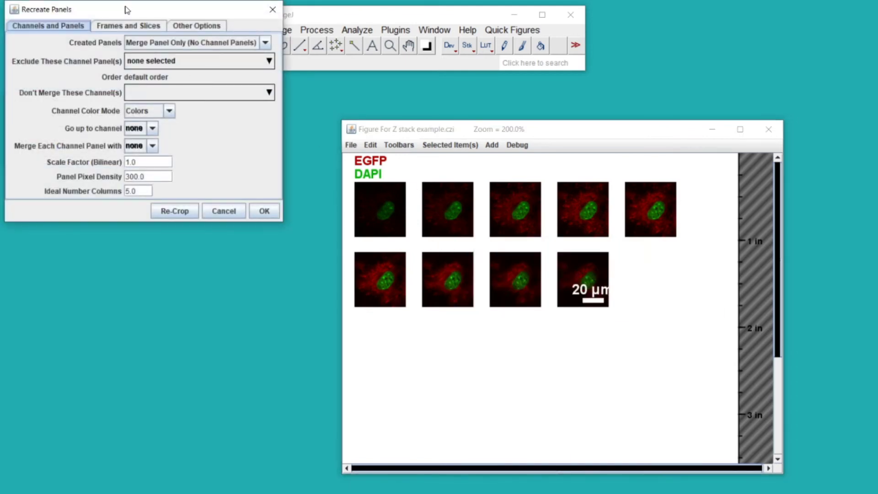
{"action": "left_click_drag", "start_coordinate": [127, 10], "coordinate": [164, 165]}
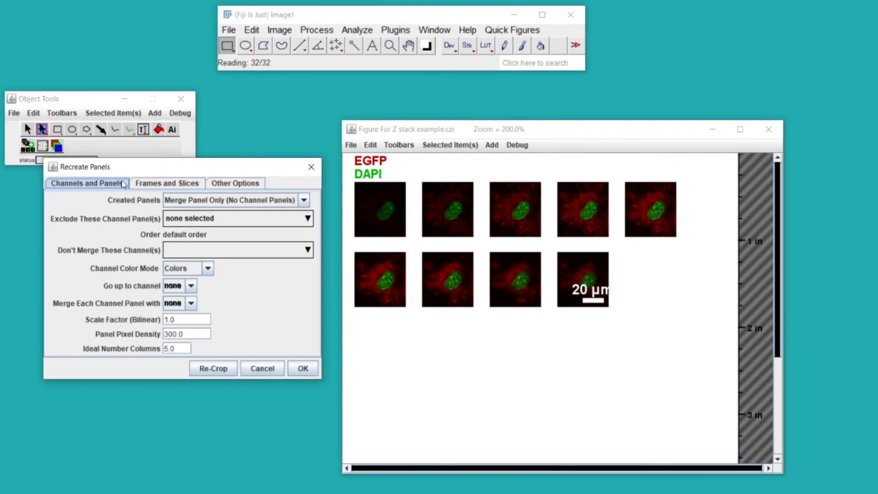
{"action": "left_click", "coordinate": [161, 185]}
{"action": "left_click_drag", "start_coordinate": [164, 169], "coordinate": [163, 187]}
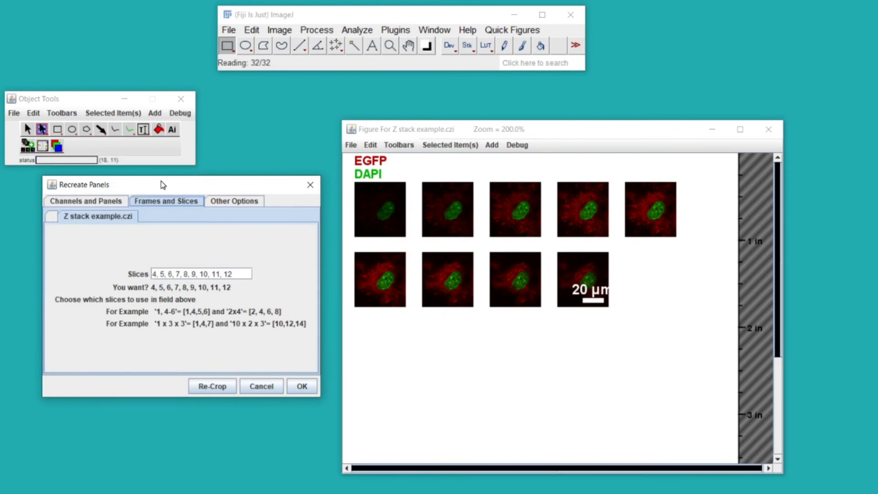
{"action": "left_click_drag", "start_coordinate": [239, 274], "coordinate": [147, 272]}
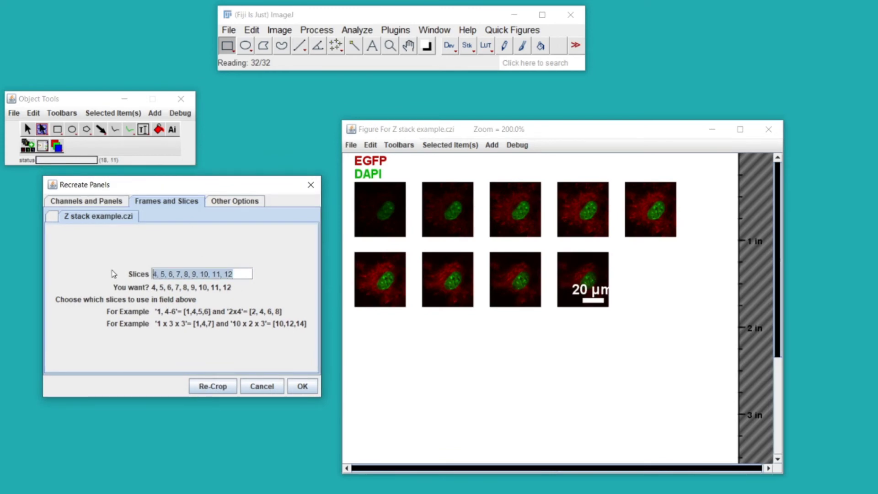
{"action": "type", "text": "2"}
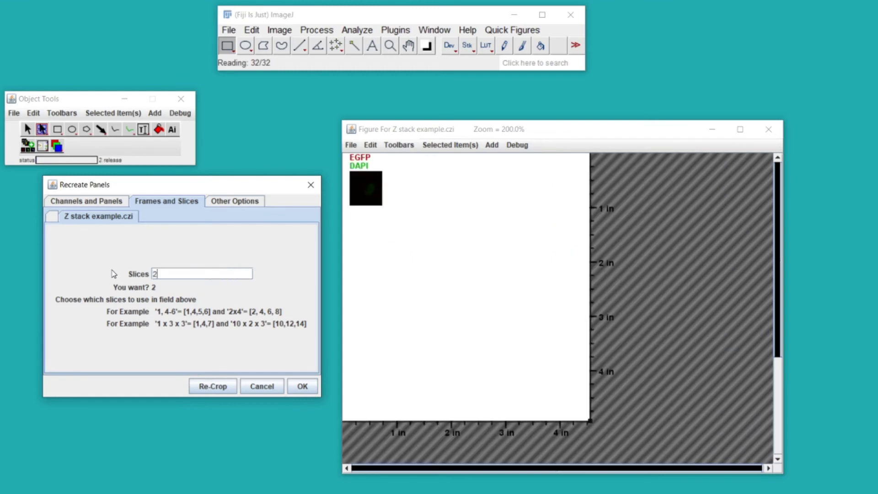
{"action": "type", "text": "X8"}
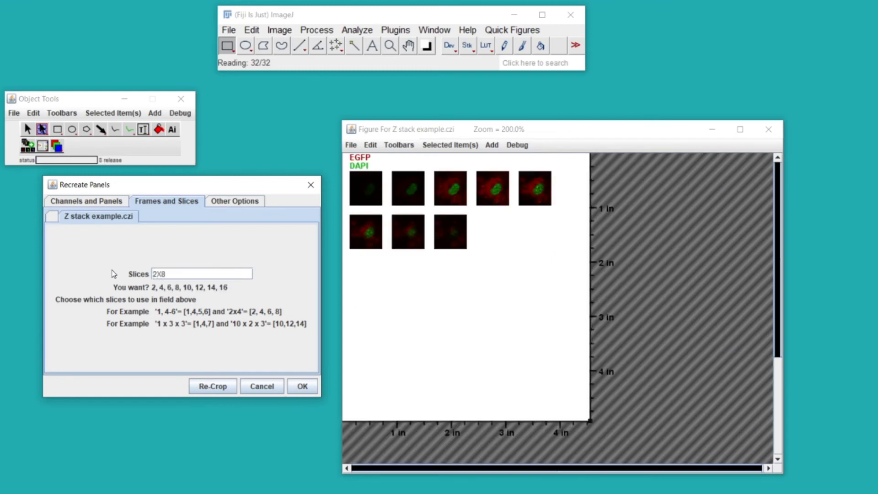
Step: Inspect the rebuilt eight-panel figure by selecting a panel and the layout, then deselect
{"action": "left_click_drag", "start_coordinate": [403, 129], "coordinate": [388, 113]}
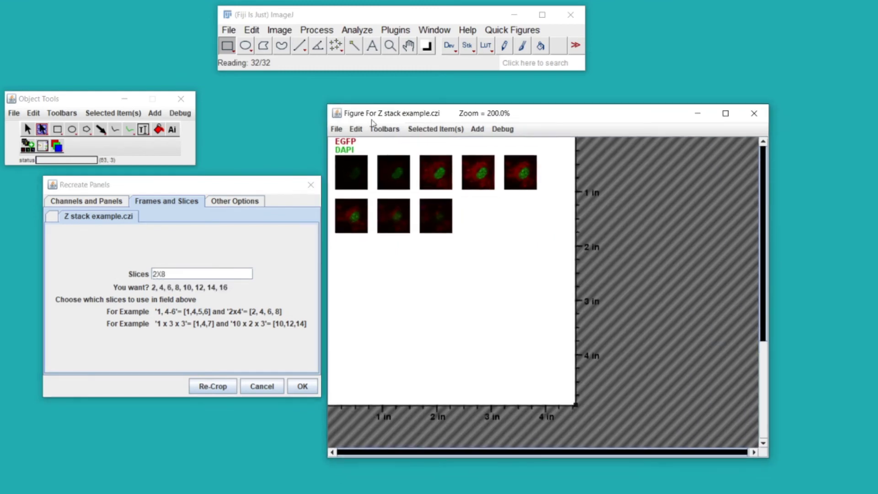
{"action": "left_click", "coordinate": [188, 273]}
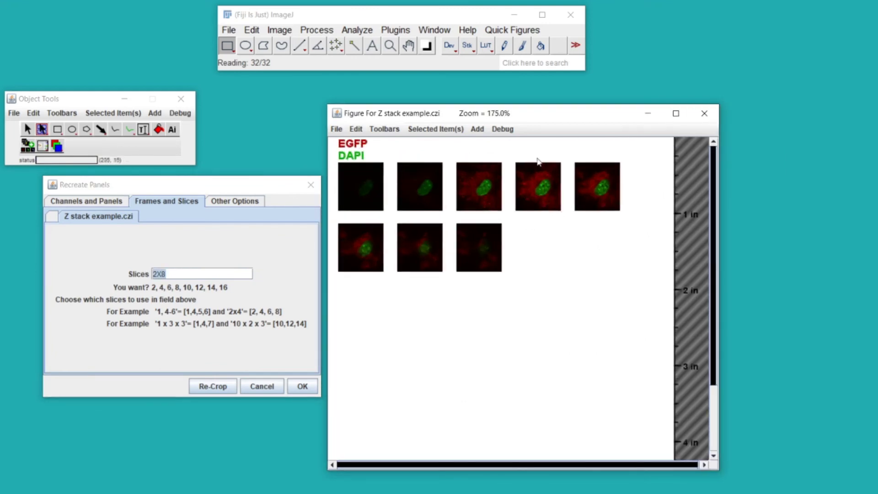
{"action": "left_click", "coordinate": [365, 173]}
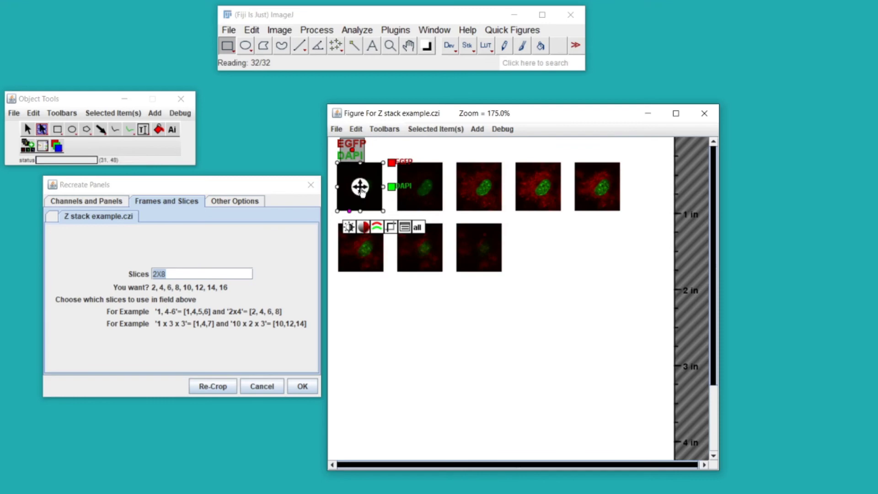
{"action": "left_click", "coordinate": [522, 235]}
{"action": "left_click", "coordinate": [643, 233]}
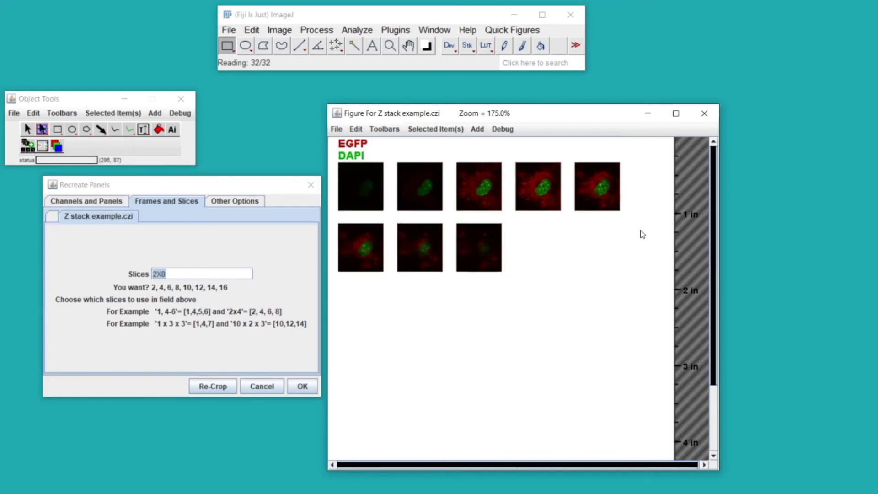
{"action": "left_click", "coordinate": [177, 274]}
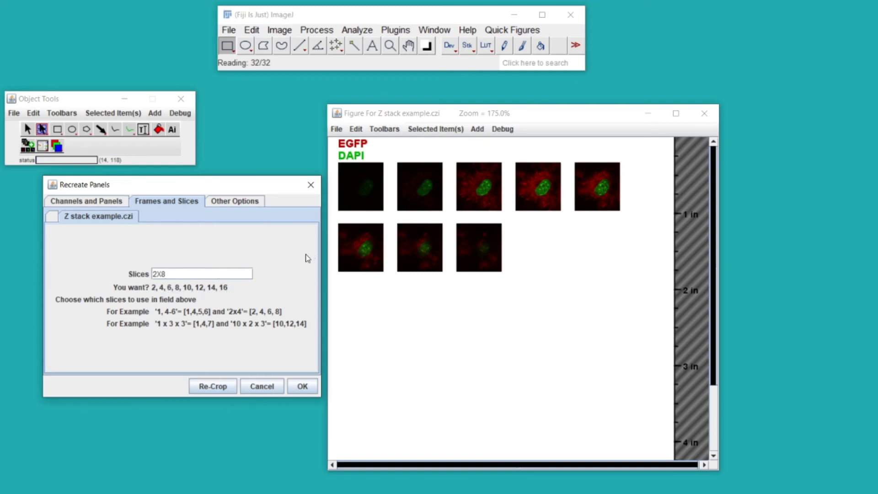
Step: Under Channels and Panels, set Scale Factor to 2 and Ideal Number Columns to 4
{"action": "left_click", "coordinate": [99, 205]}
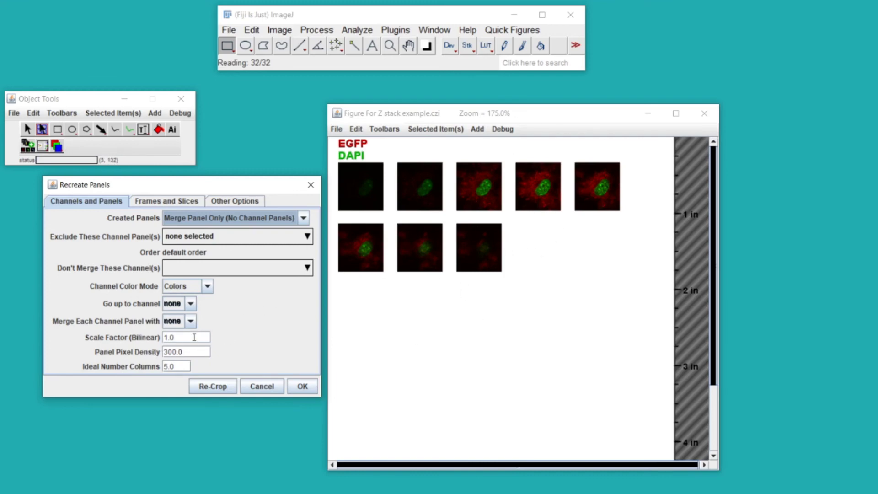
{"action": "left_click", "coordinate": [175, 337]}
{"action": "left_click_drag", "start_coordinate": [164, 337], "coordinate": [218, 334]}
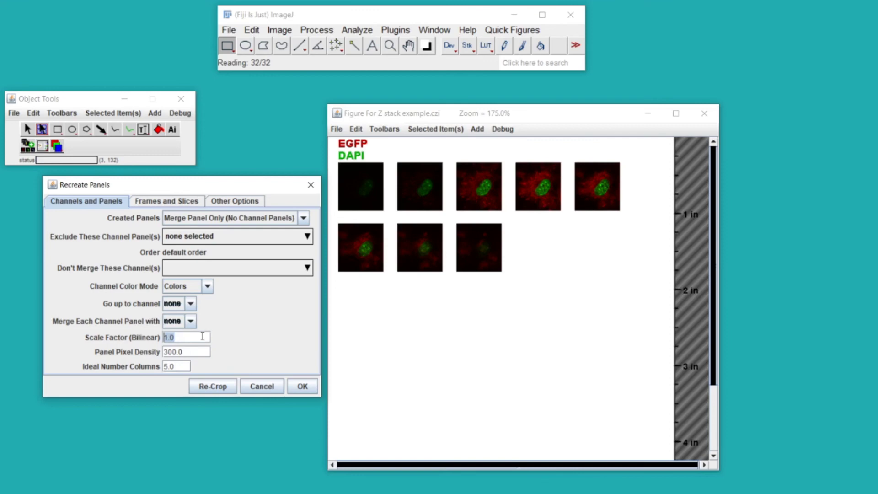
{"action": "type", "text": "2"}
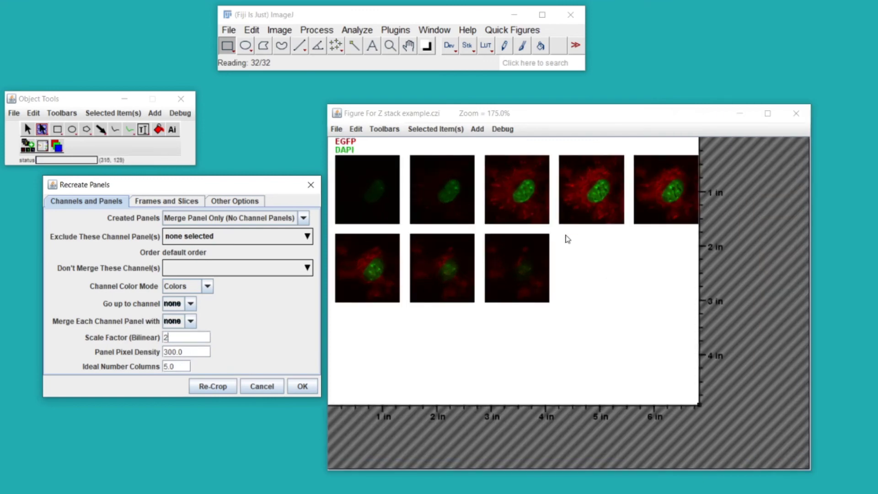
{"action": "left_click_drag", "start_coordinate": [188, 366], "coordinate": [153, 367]}
{"action": "type", "text": "3"}
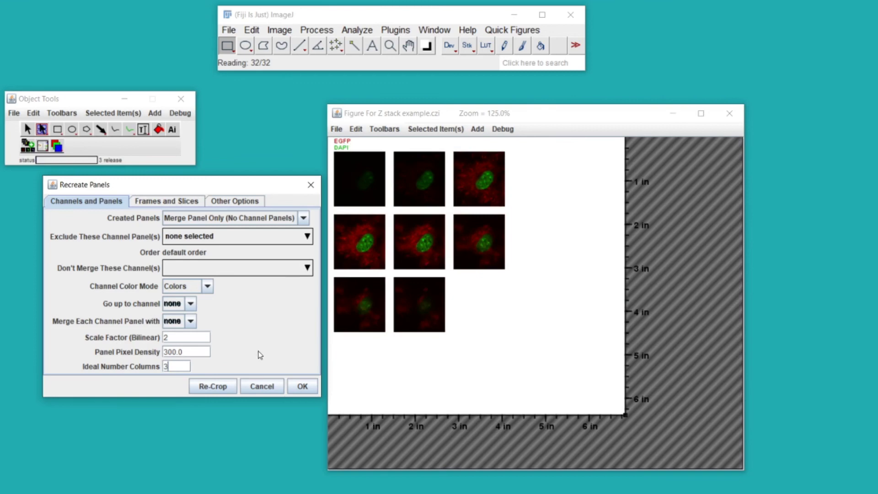
{"action": "left_click_drag", "start_coordinate": [183, 369], "coordinate": [153, 367]}
{"action": "type", "text": "4"}
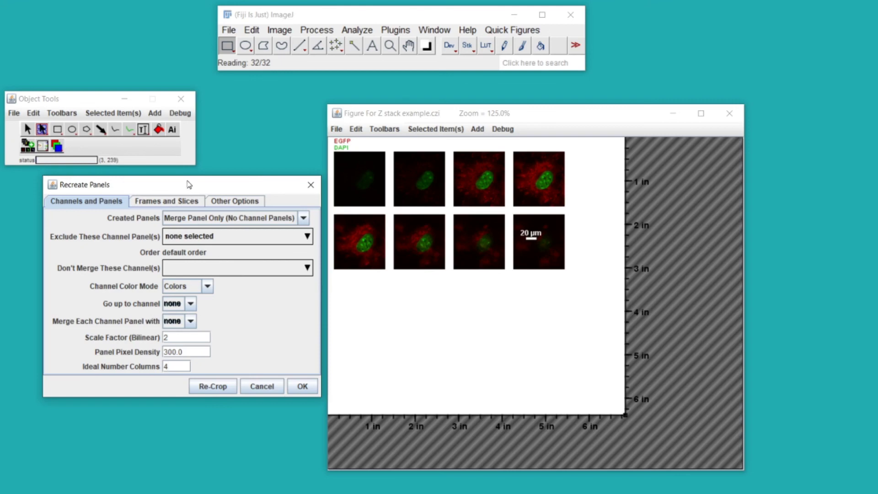
{"action": "left_click_drag", "start_coordinate": [188, 184], "coordinate": [191, 180]}
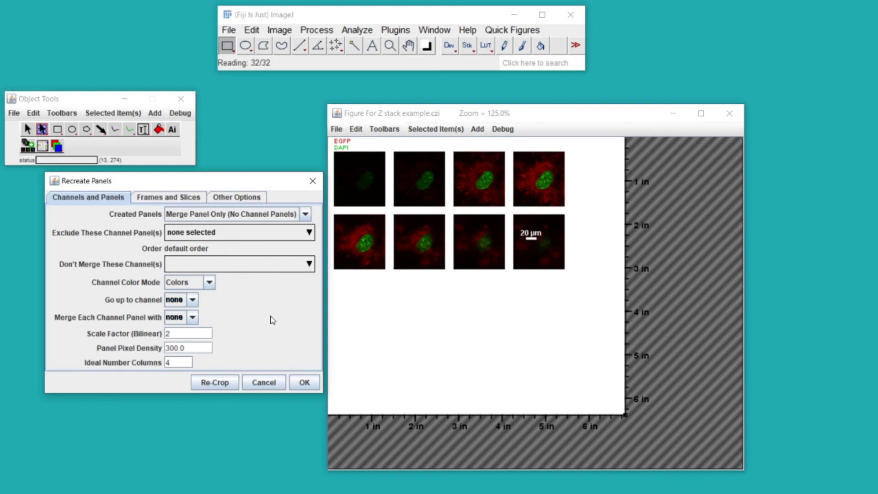
Step: Set the Created Panels option to Merged Panel Last
{"action": "left_click", "coordinate": [237, 216]}
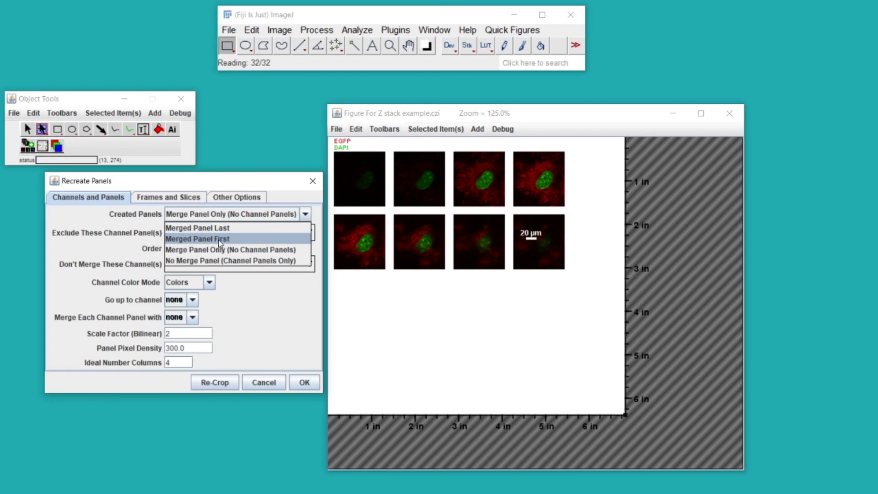
{"action": "left_click", "coordinate": [217, 228]}
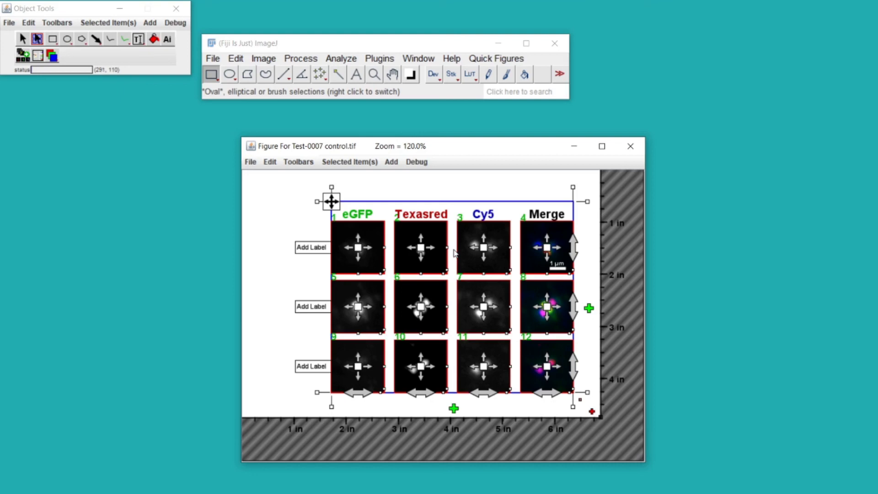
Step: Apply Horizontal/Vertical Flip to the layout, deselect it, then select the eGFP label
{"action": "right_click", "coordinate": [454, 254]}
{"action": "mouse_move", "coordinate": [491, 274]}
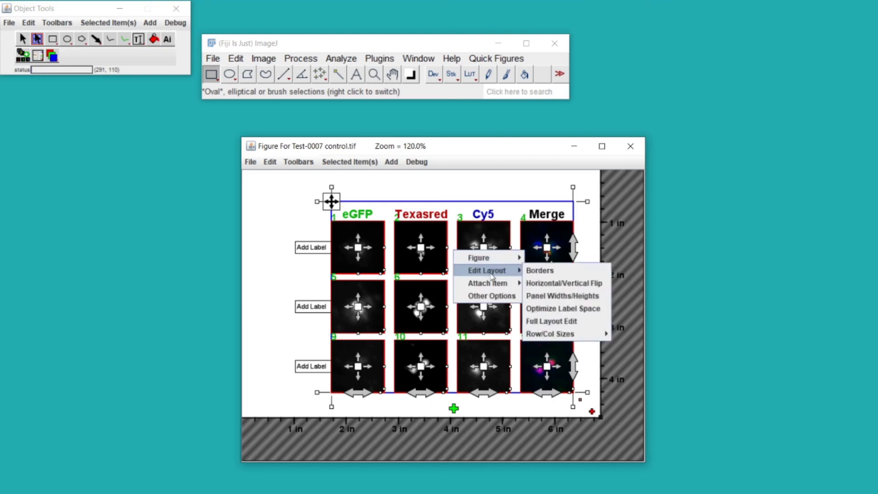
{"action": "left_click", "coordinate": [542, 285]}
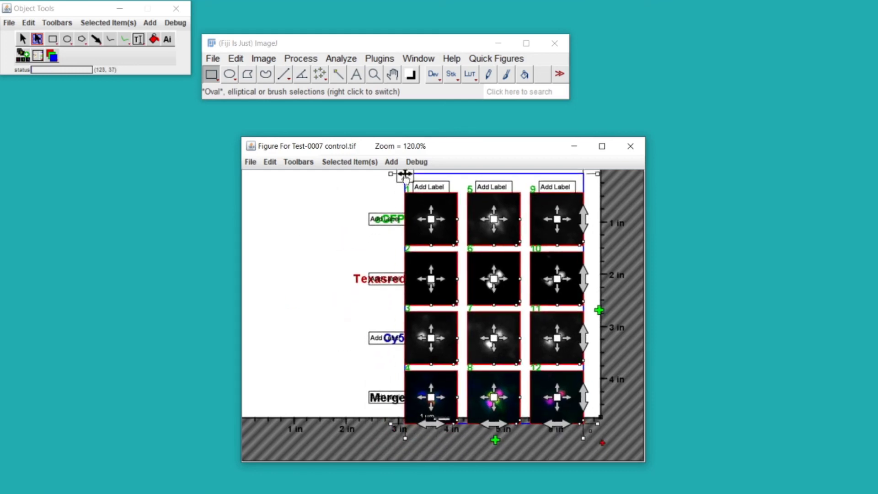
{"action": "left_click", "coordinate": [347, 206]}
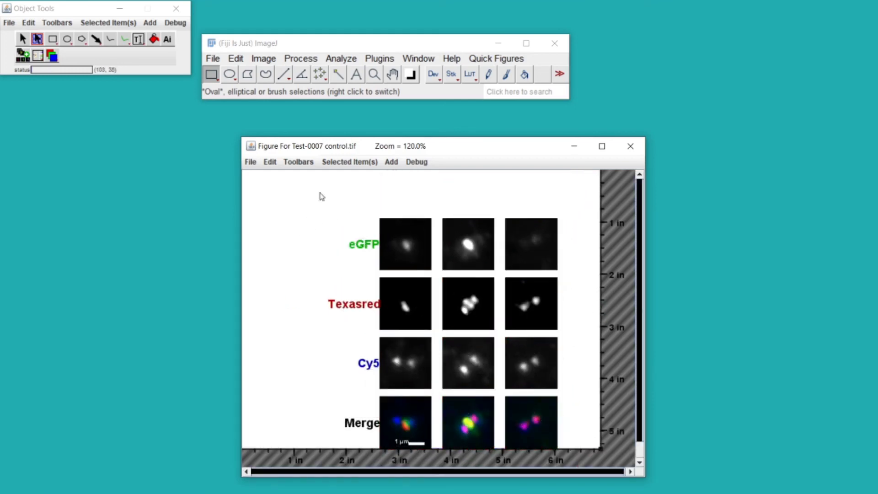
{"action": "left_click", "coordinate": [364, 246]}
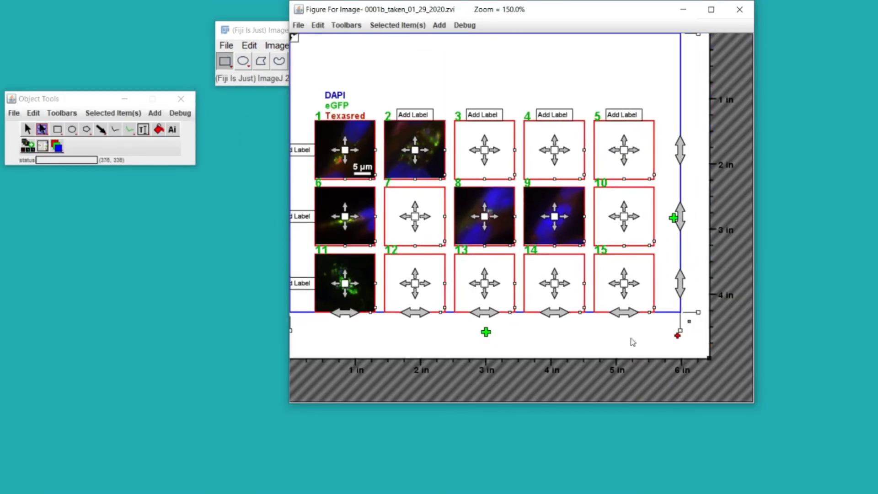
Step: Shrink the panel layout to 3 columns by 2 rows and deselect it
{"action": "left_click_drag", "start_coordinate": [678, 341], "coordinate": [538, 270]}
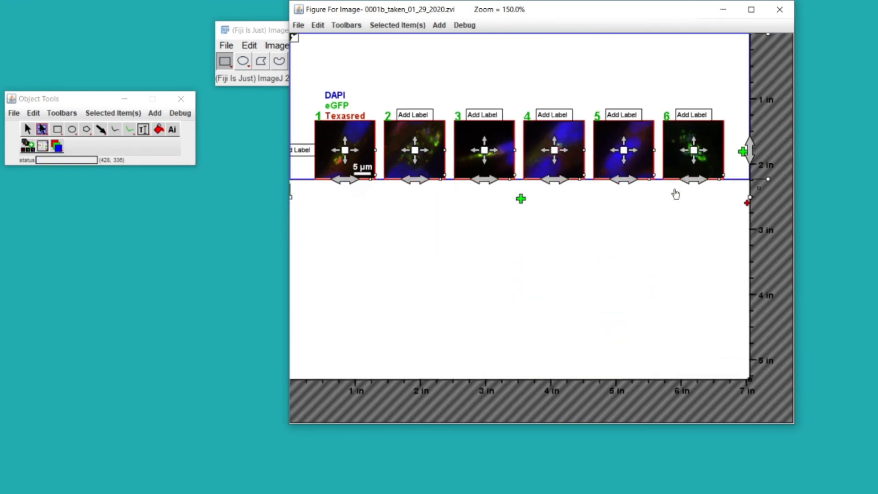
{"action": "left_click", "coordinate": [516, 295]}
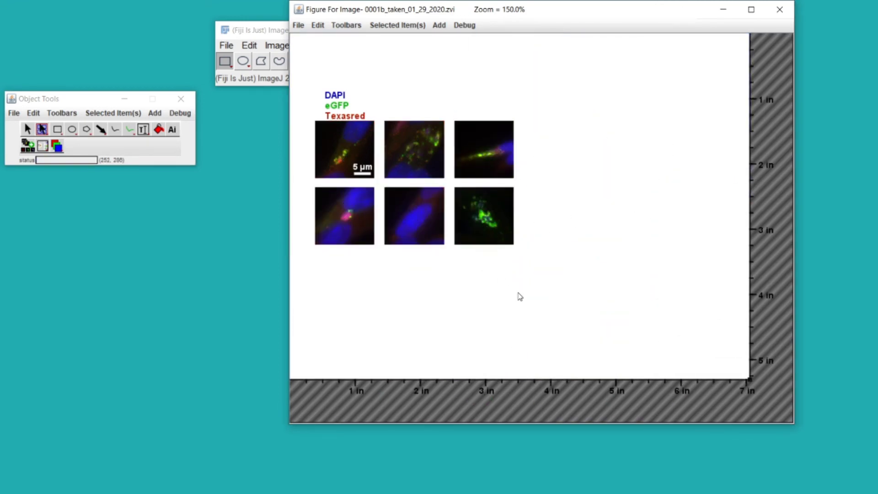